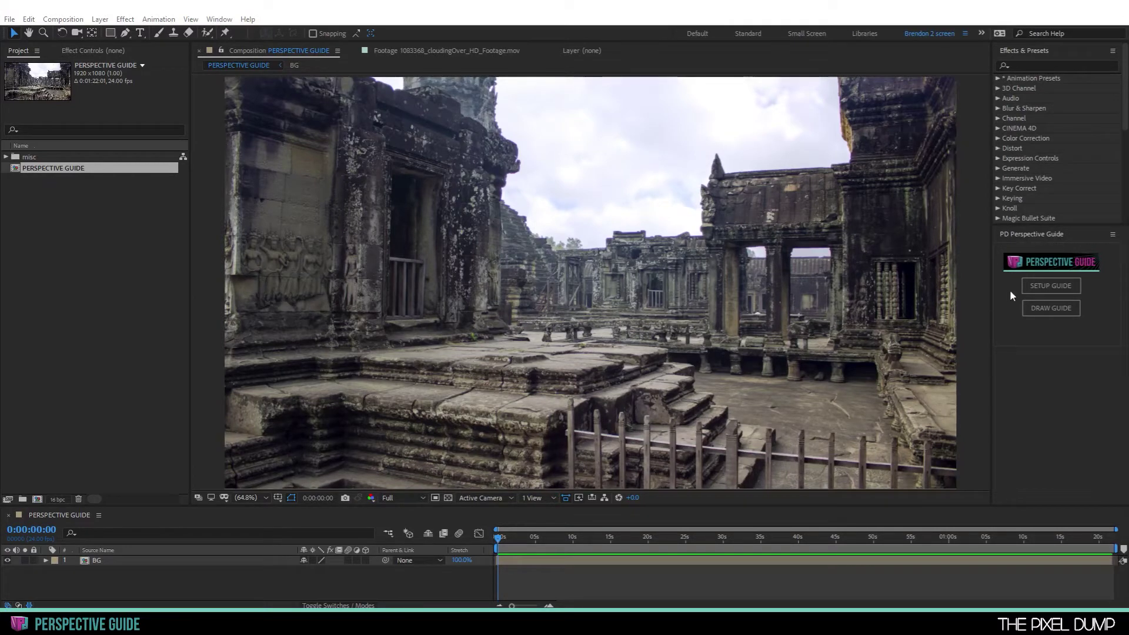
Step: Create a red perspective guide setup and align its first line with the wall's roofline
click(1051, 289)
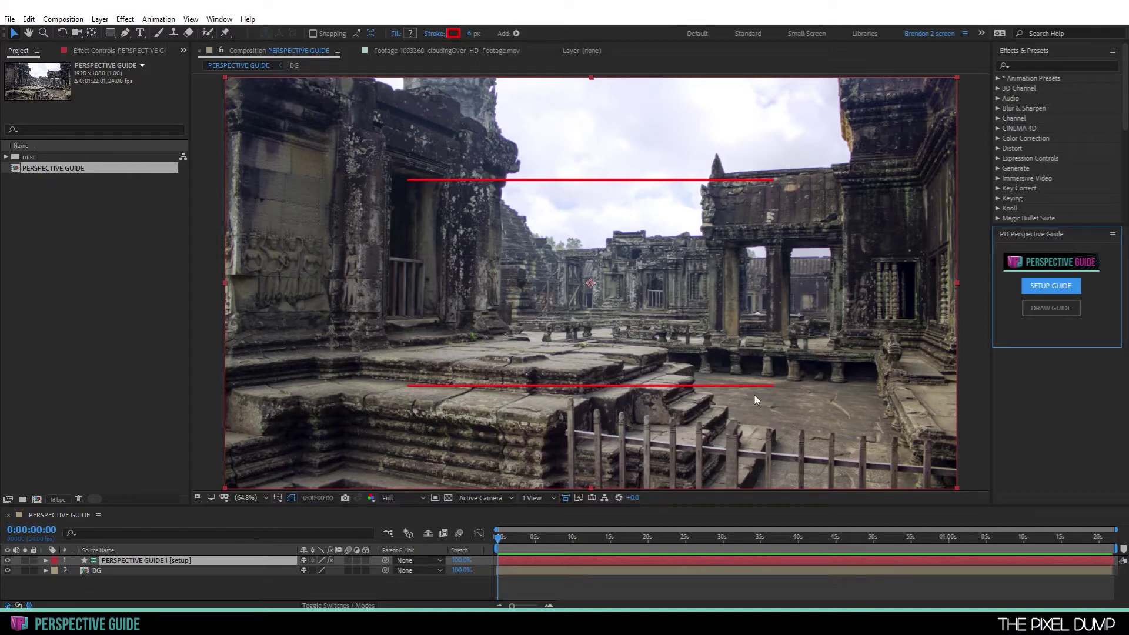
click(120, 51)
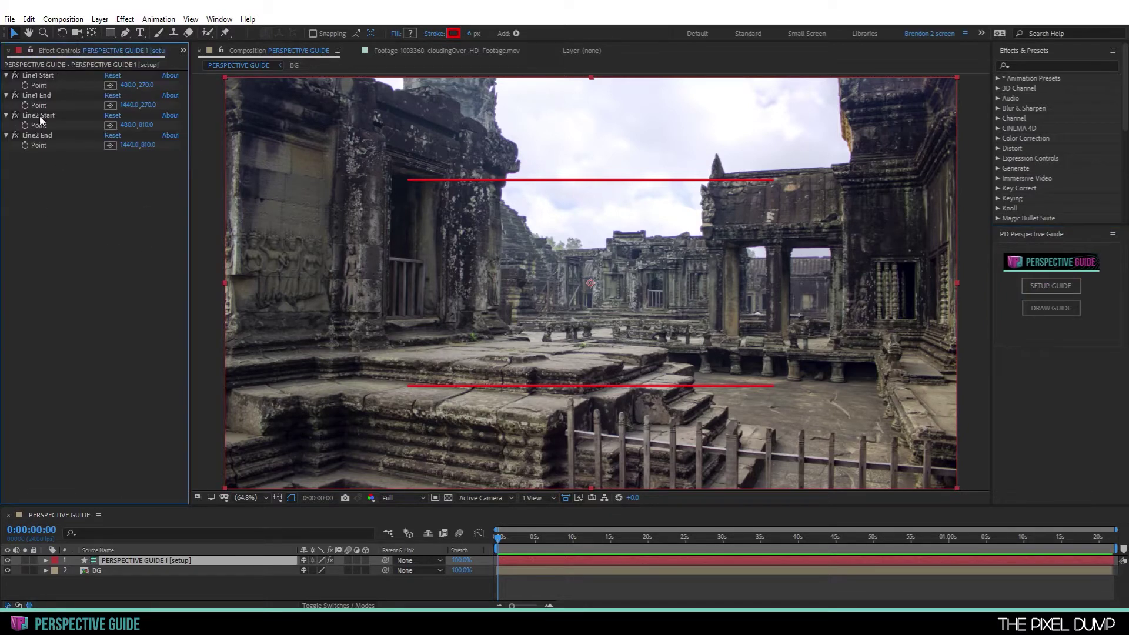
click(49, 75)
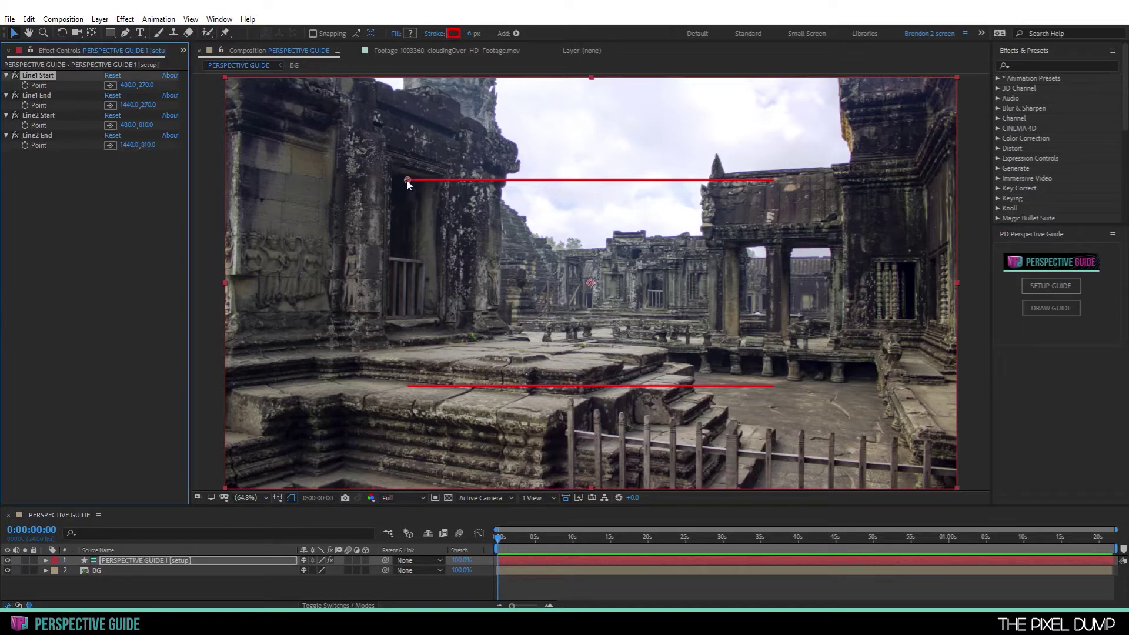
drag(408, 180, 269, 99)
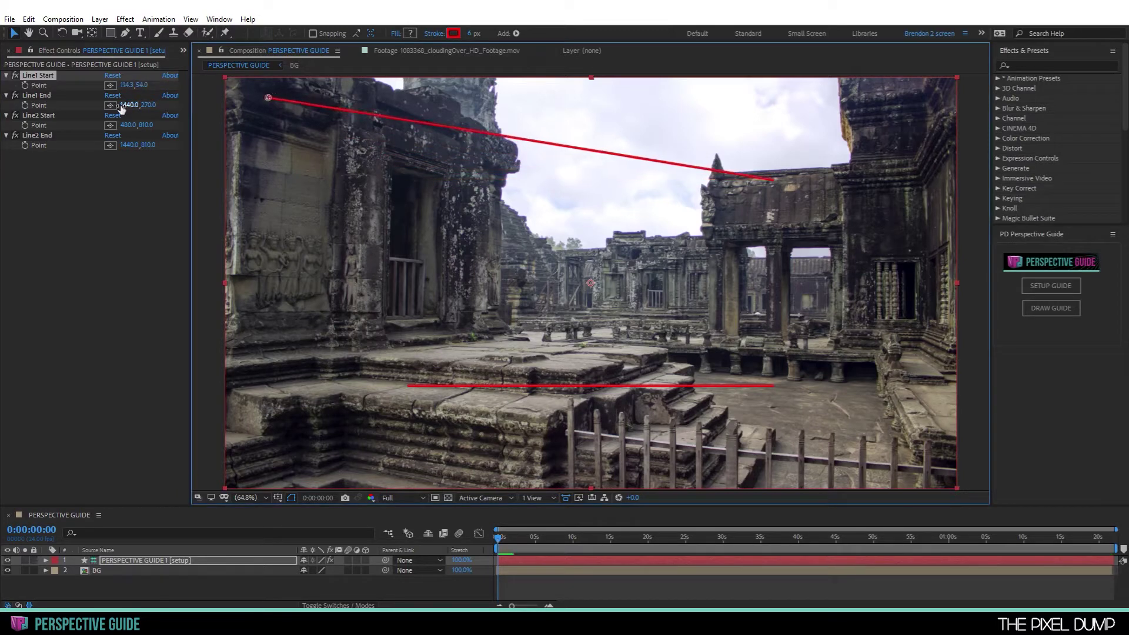
click(66, 96)
drag(776, 180, 483, 157)
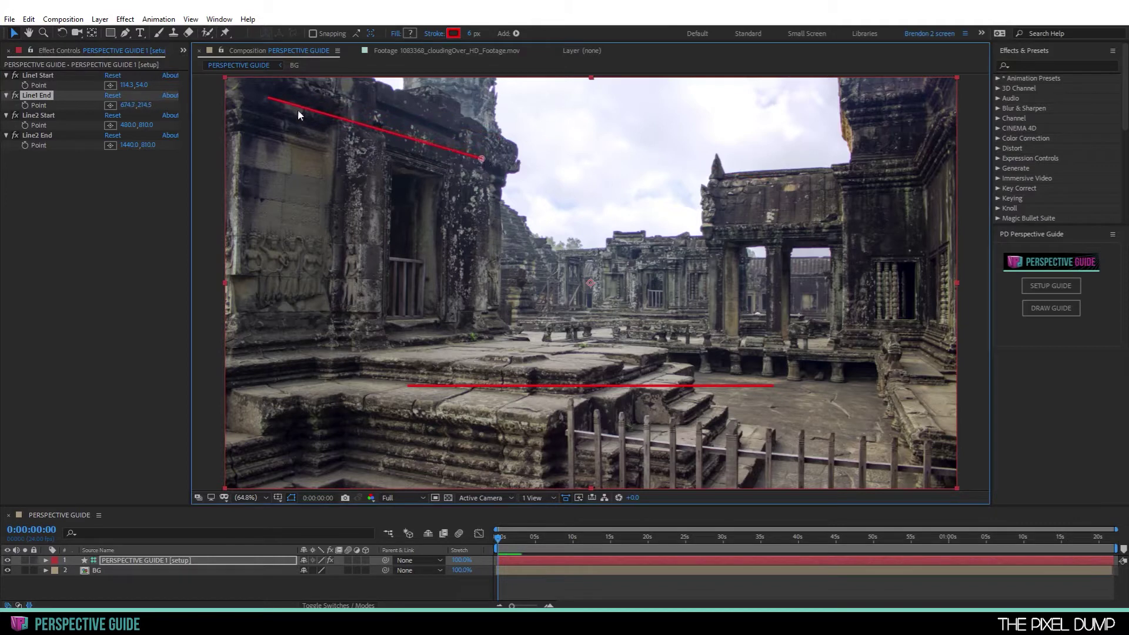
click(33, 76)
drag(268, 97, 373, 126)
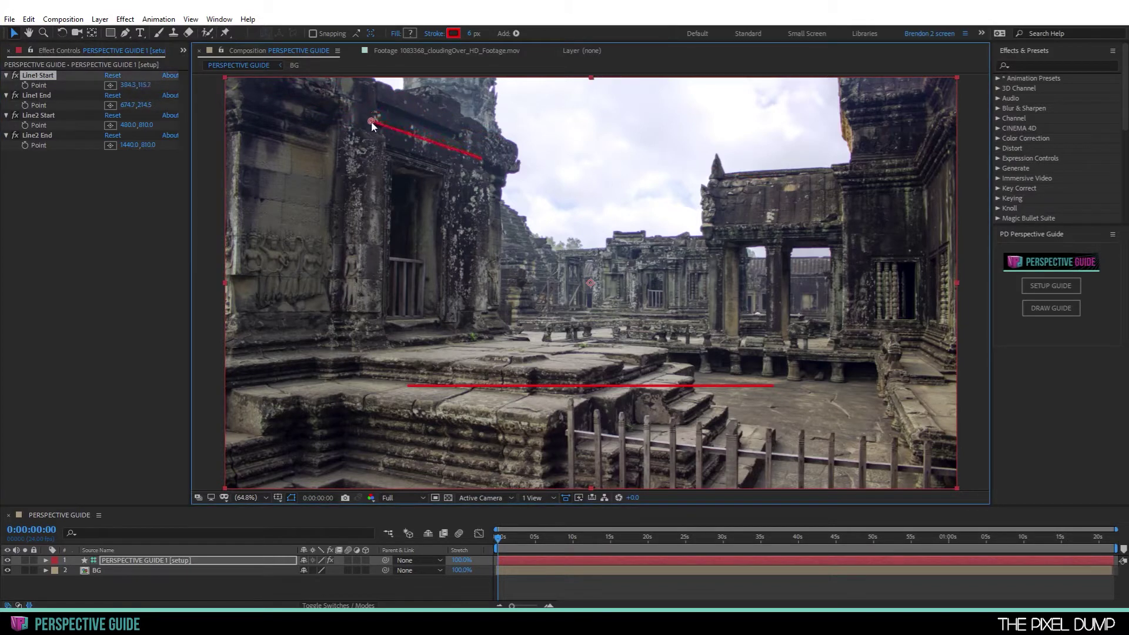
Step: Align the second red guide line with the left wall's lower ledge
click(37, 115)
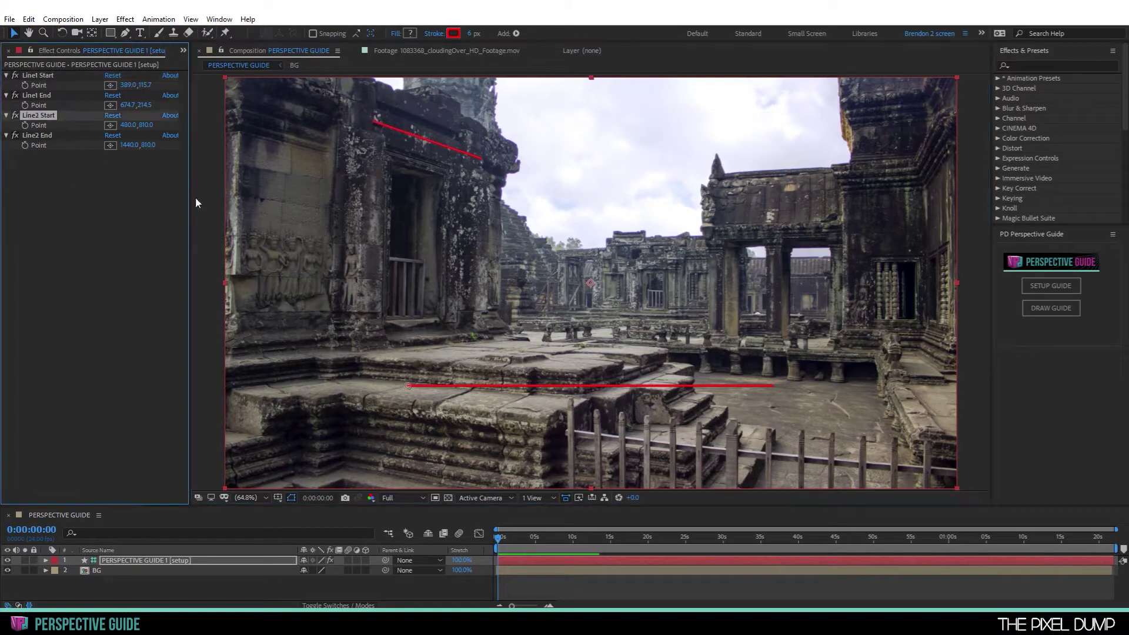
drag(408, 386, 232, 358)
click(88, 136)
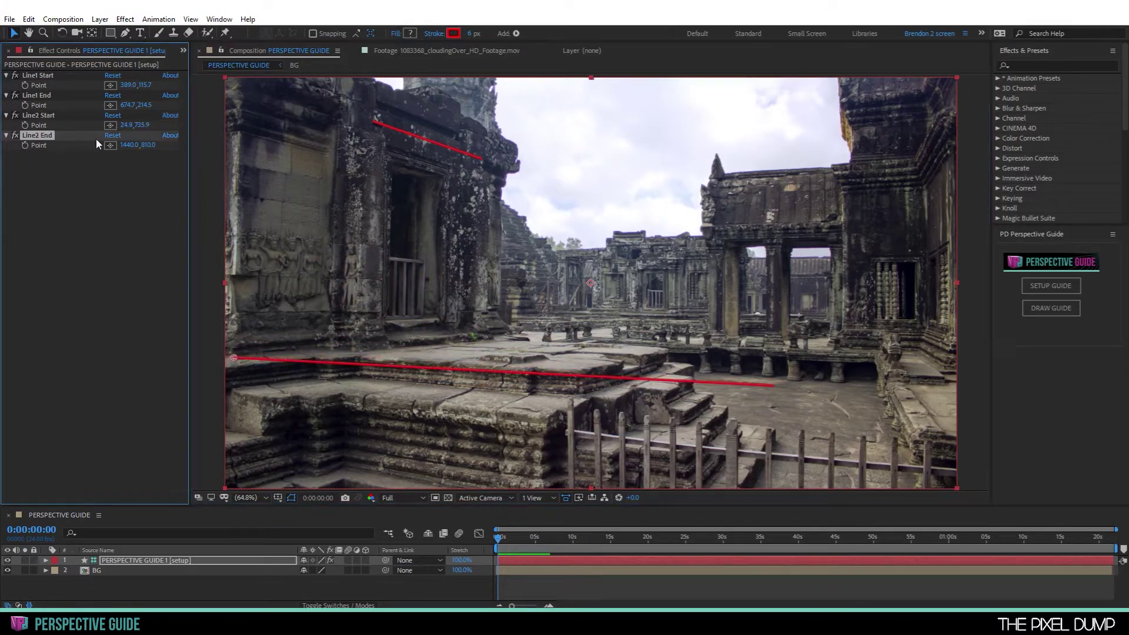
drag(774, 389, 322, 352)
click(191, 561)
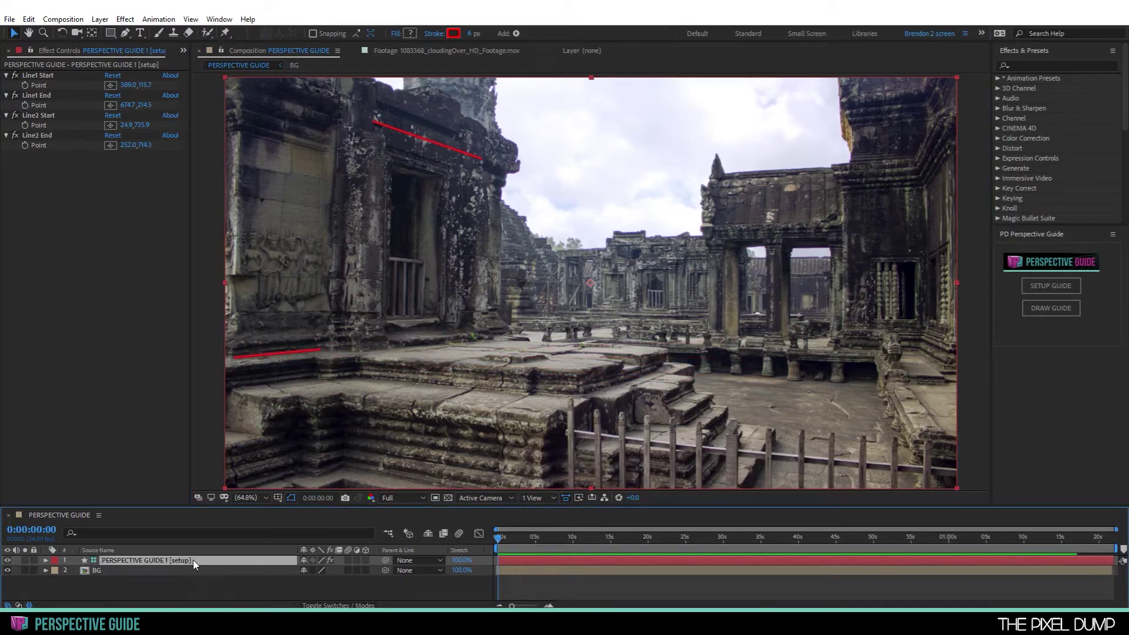
Step: Draw the red perspective grid, trying a blue line colour then reverting to red
click(1057, 314)
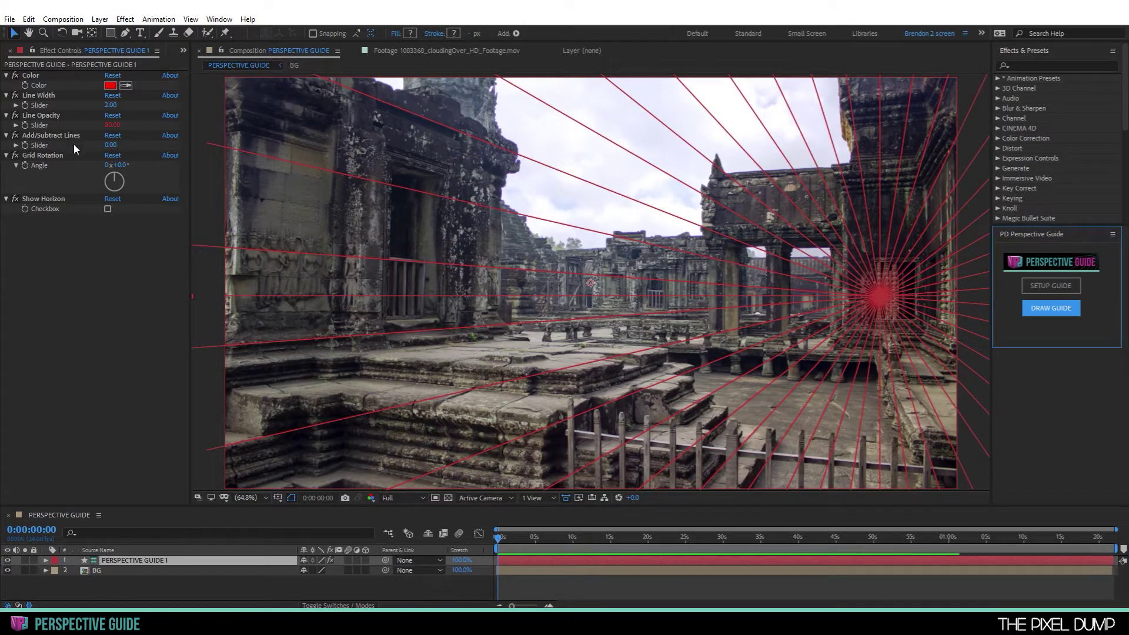
click(110, 86)
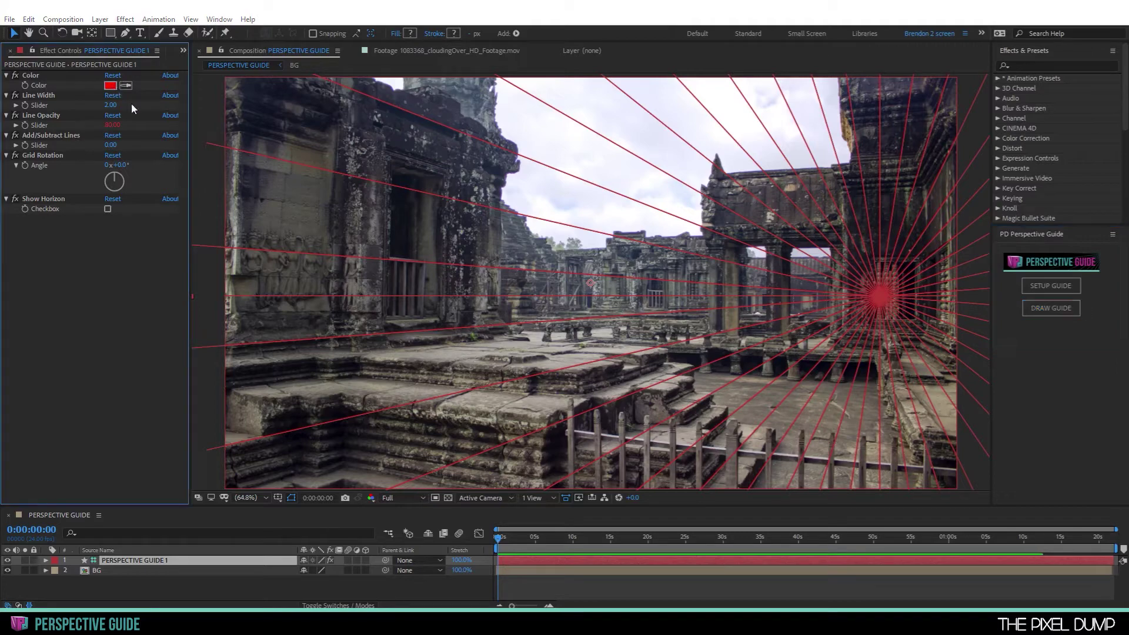
click(597, 296)
click(548, 261)
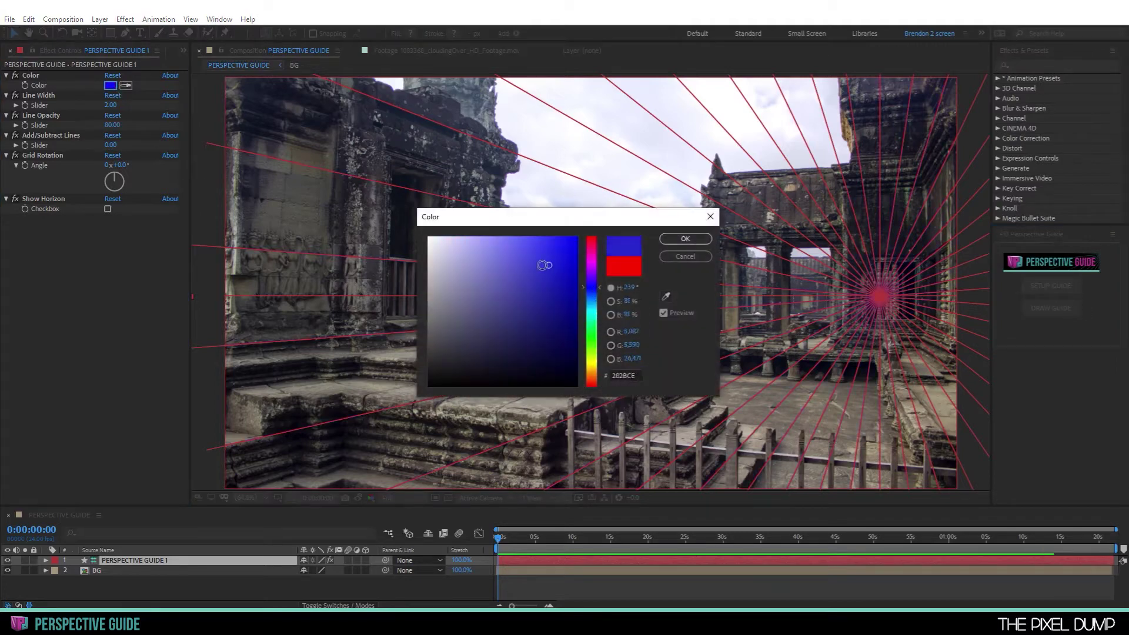
click(685, 238)
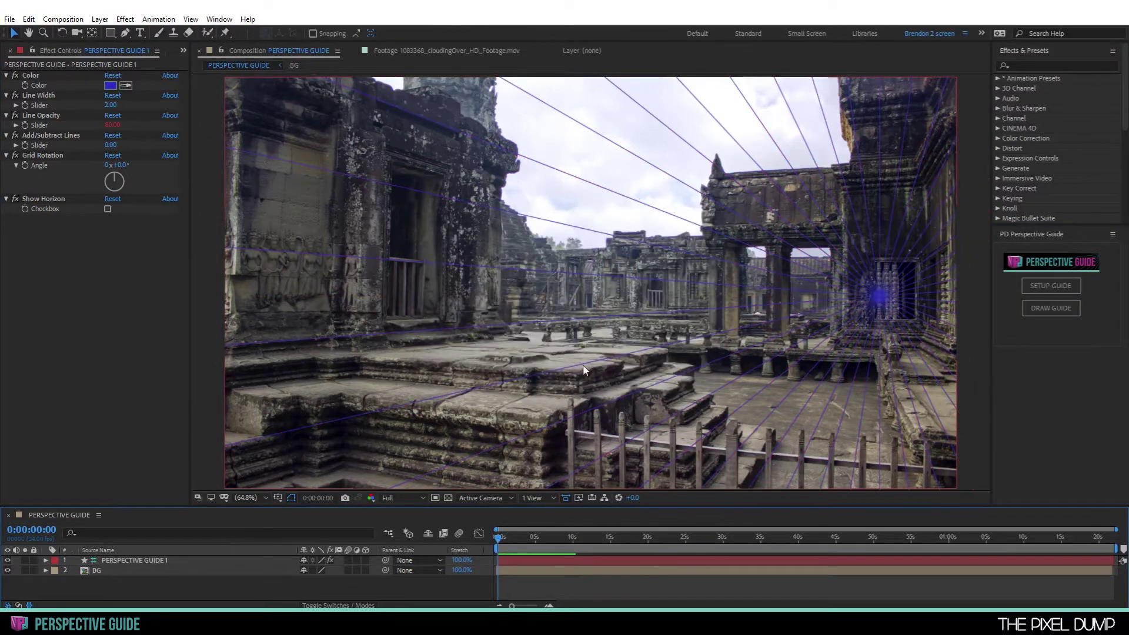
key(ctrl+z)
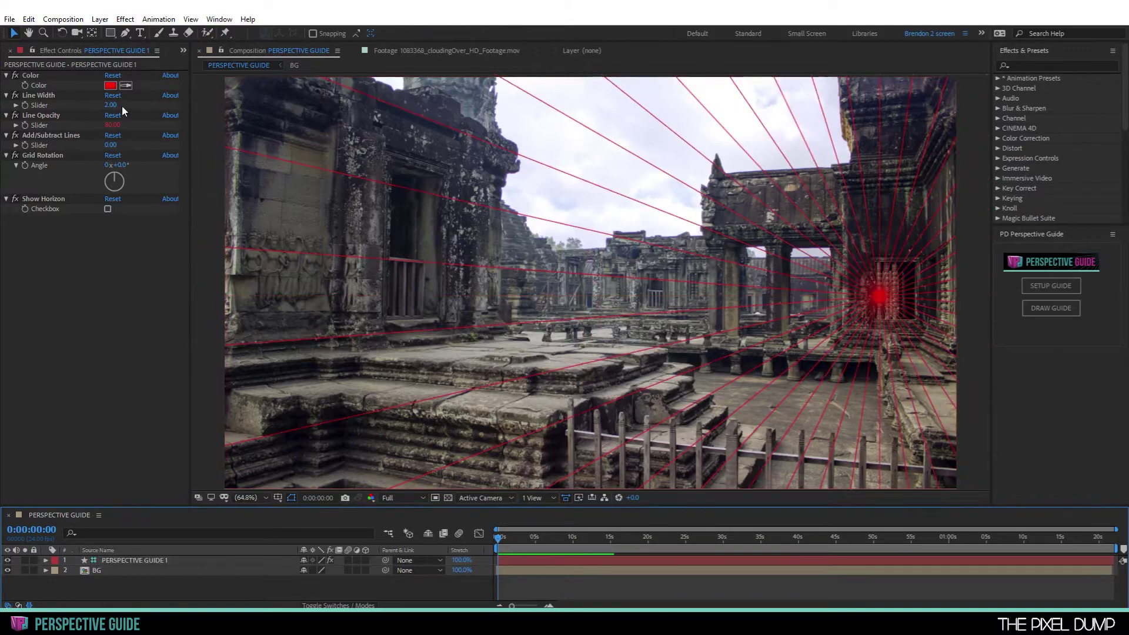
Step: Raise the grid line width to 7, undoing a trial opacity change
drag(111, 105, 110, 104)
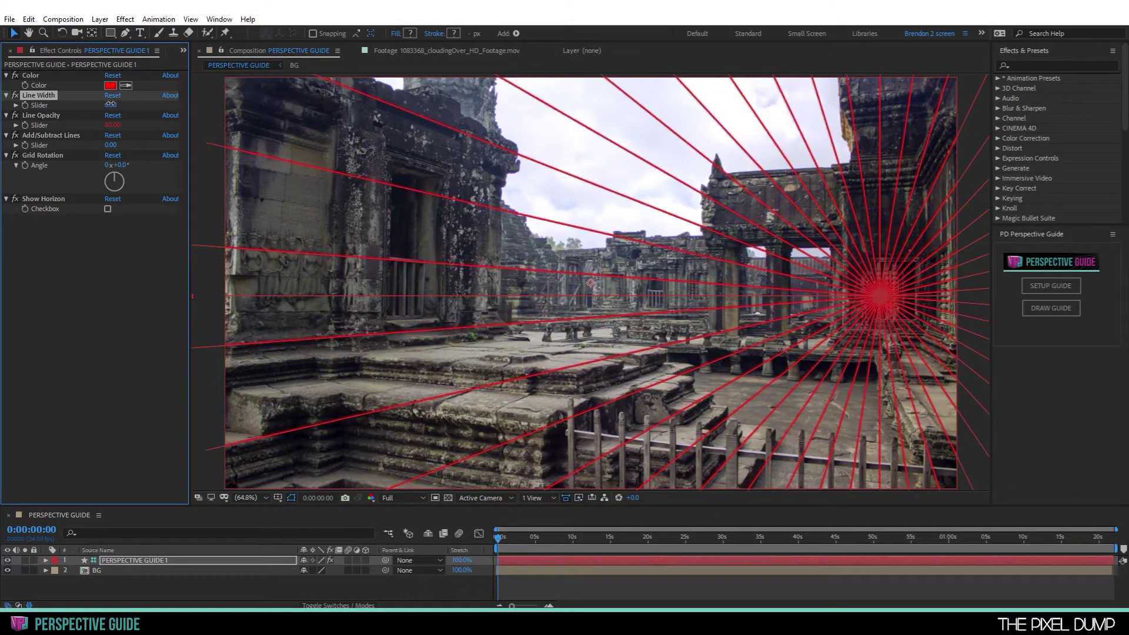
drag(111, 125, 95, 121)
key(ctrl+z)
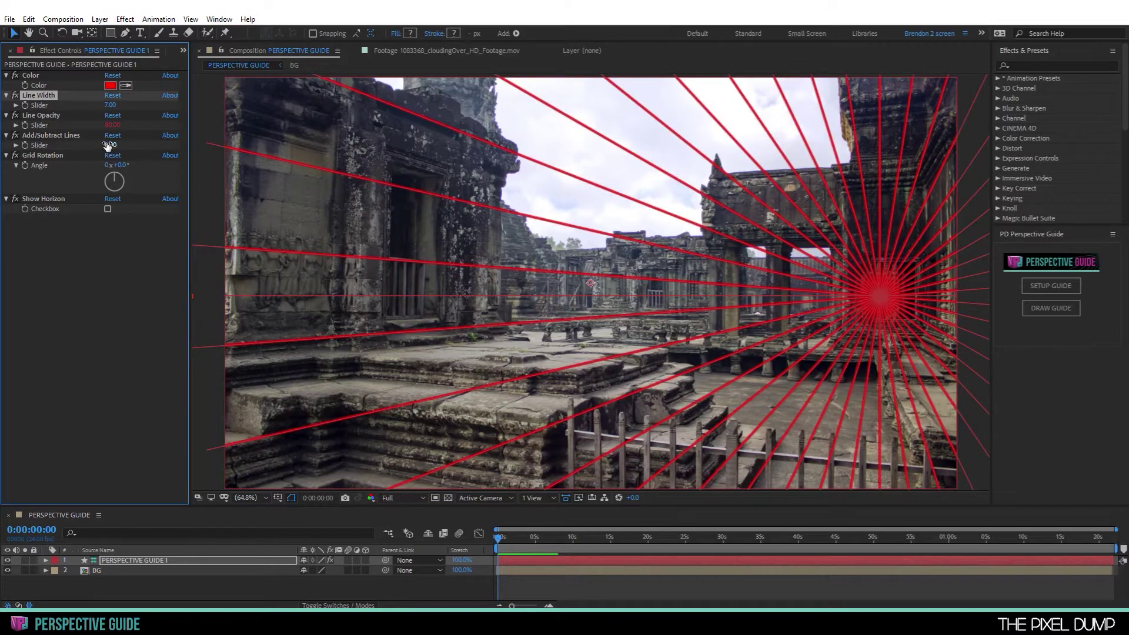
Step: Set Add/Subtract Lines to 56 after trying 122 and higher values
click(108, 145)
text(122)
key(Return)
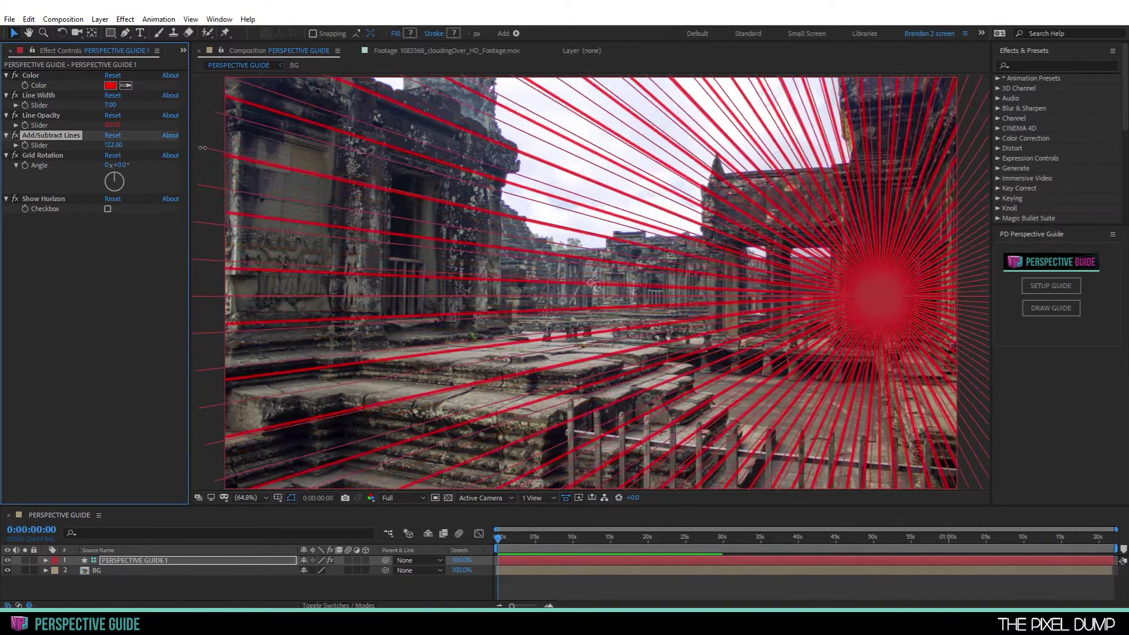
drag(202, 148, 276, 148)
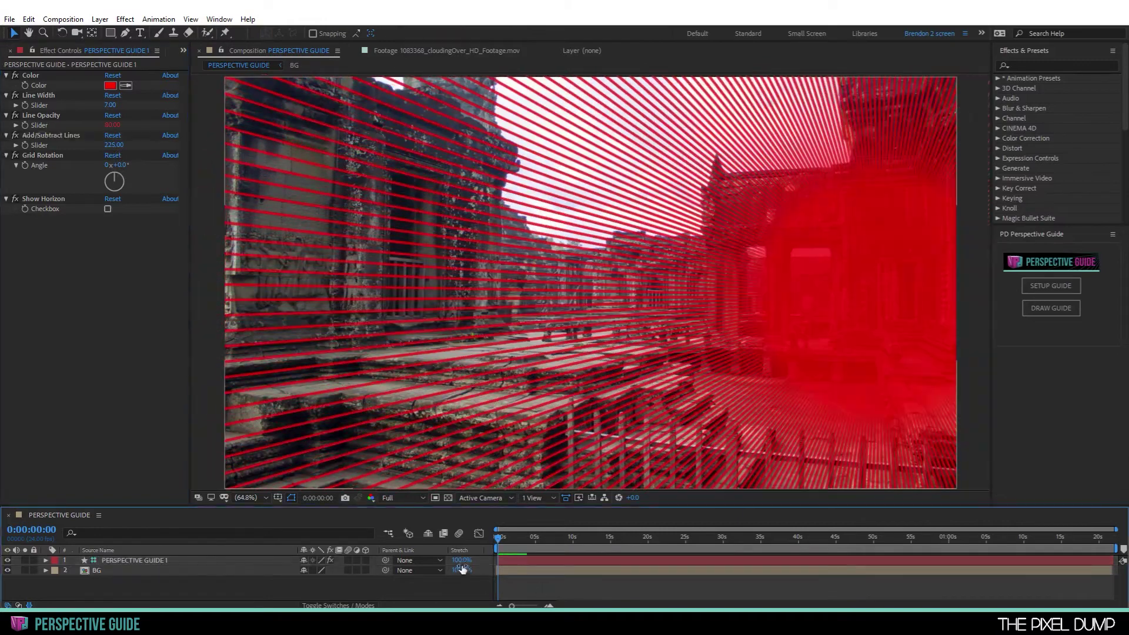
click(112, 135)
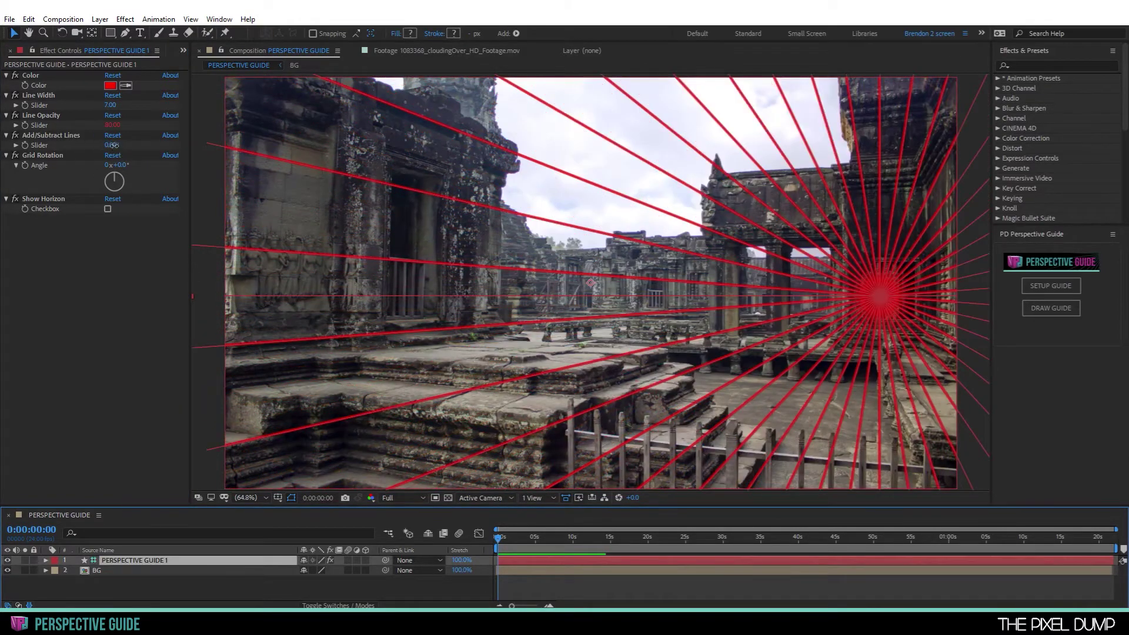
drag(110, 144, 144, 146)
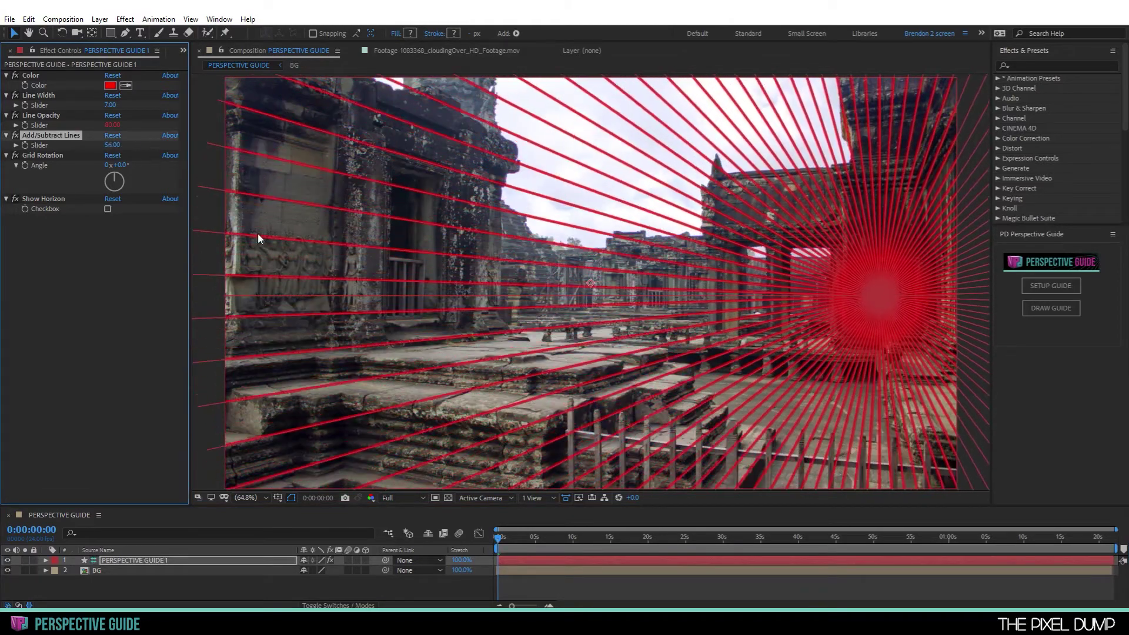
Step: Rotate the red grid to a 99° grid rotation angle
click(550, 589)
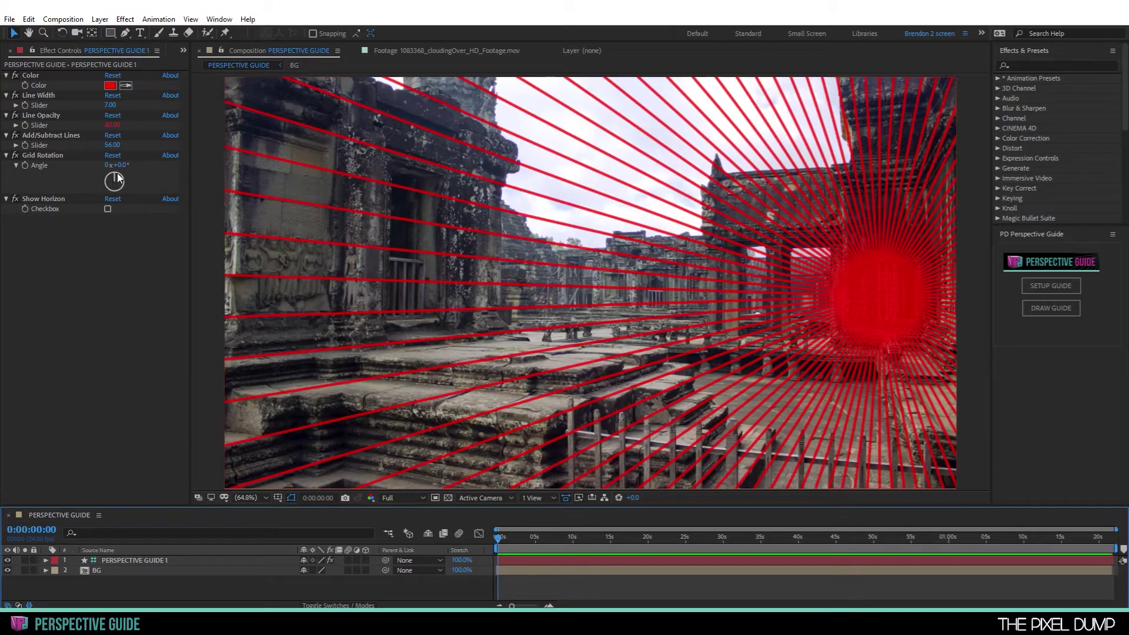
drag(114, 173, 126, 183)
click(130, 292)
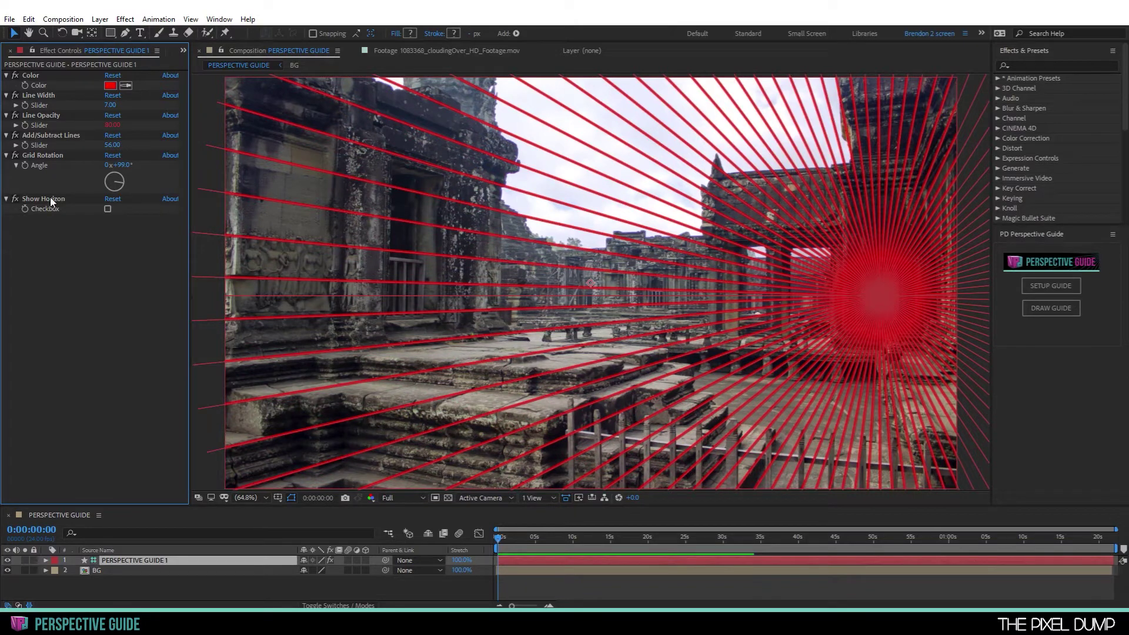
click(108, 210)
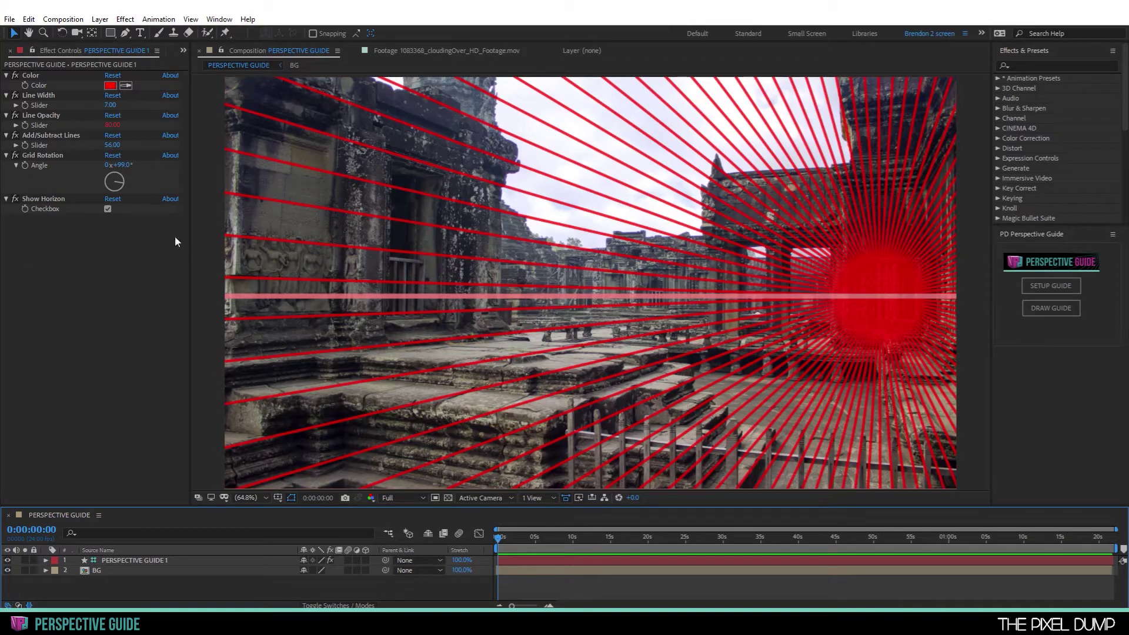
click(107, 208)
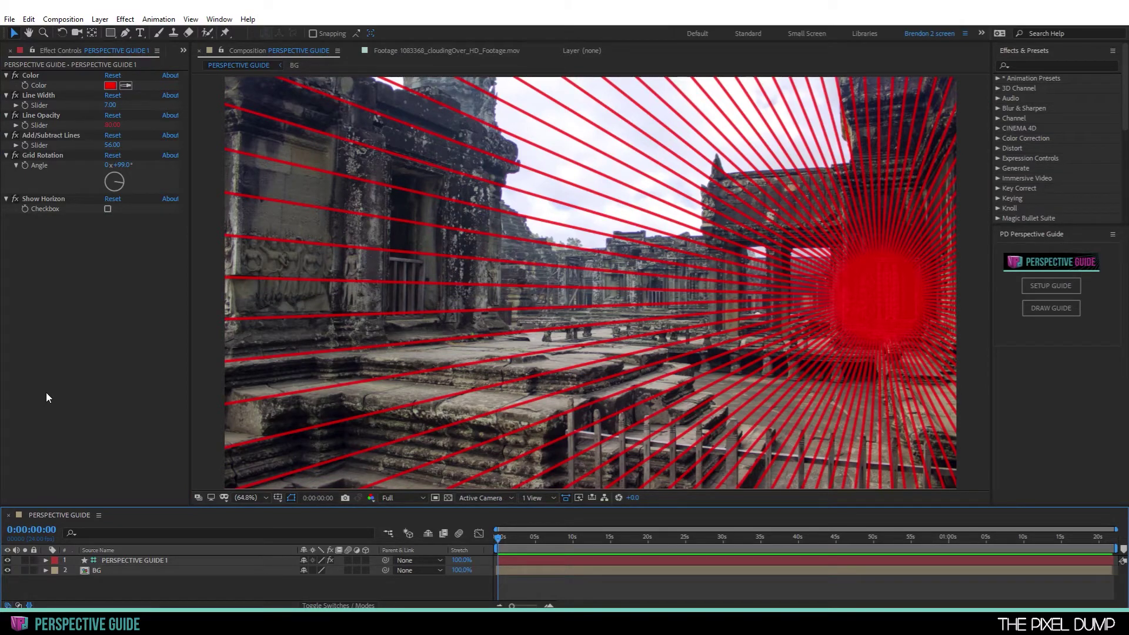
Step: Hide the red grid, add a green guide setup, and make its first line vertical
click(8, 560)
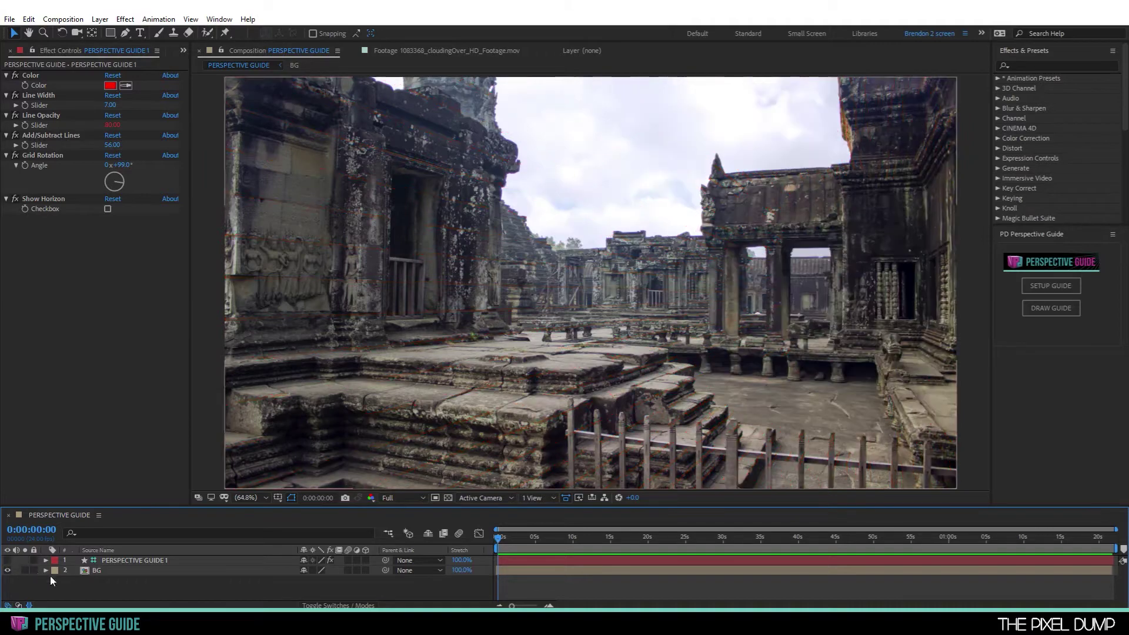
click(1049, 287)
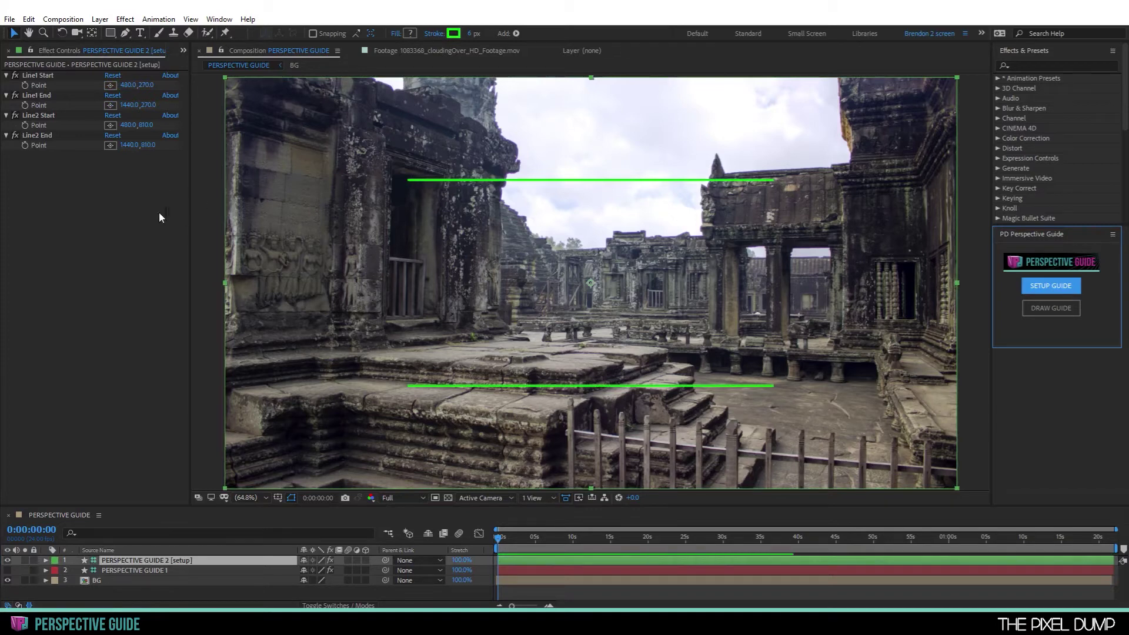
click(49, 76)
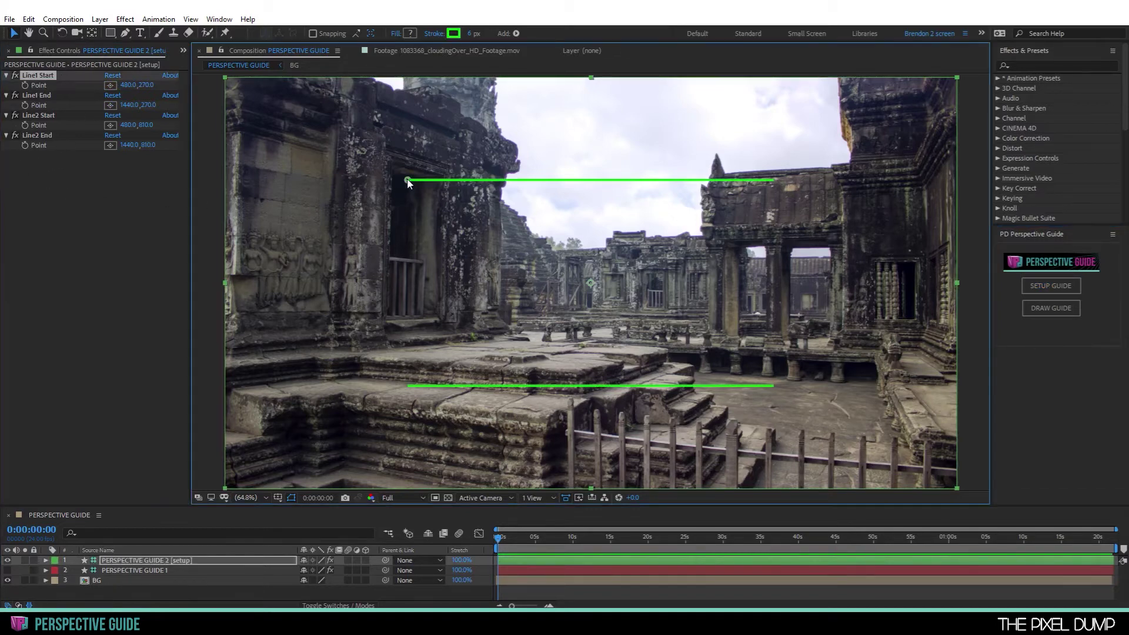
drag(408, 180, 503, 205)
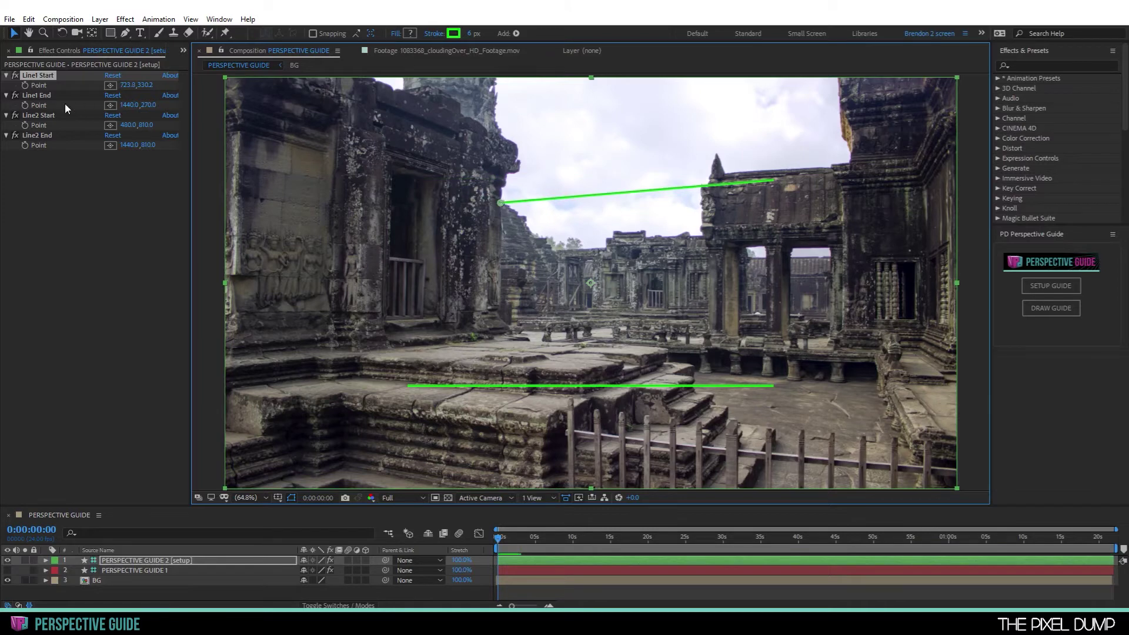
click(37, 95)
drag(776, 183, 503, 315)
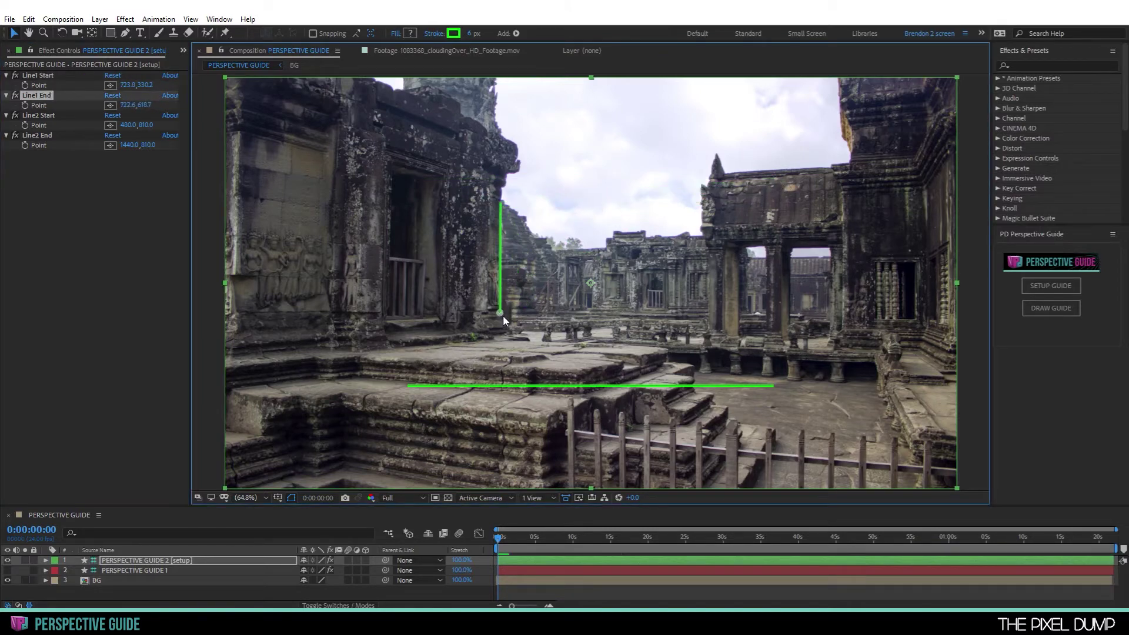
Step: Make the second green line vertical along the doorway edge and draw the green grid
click(46, 115)
drag(408, 386, 392, 162)
click(38, 135)
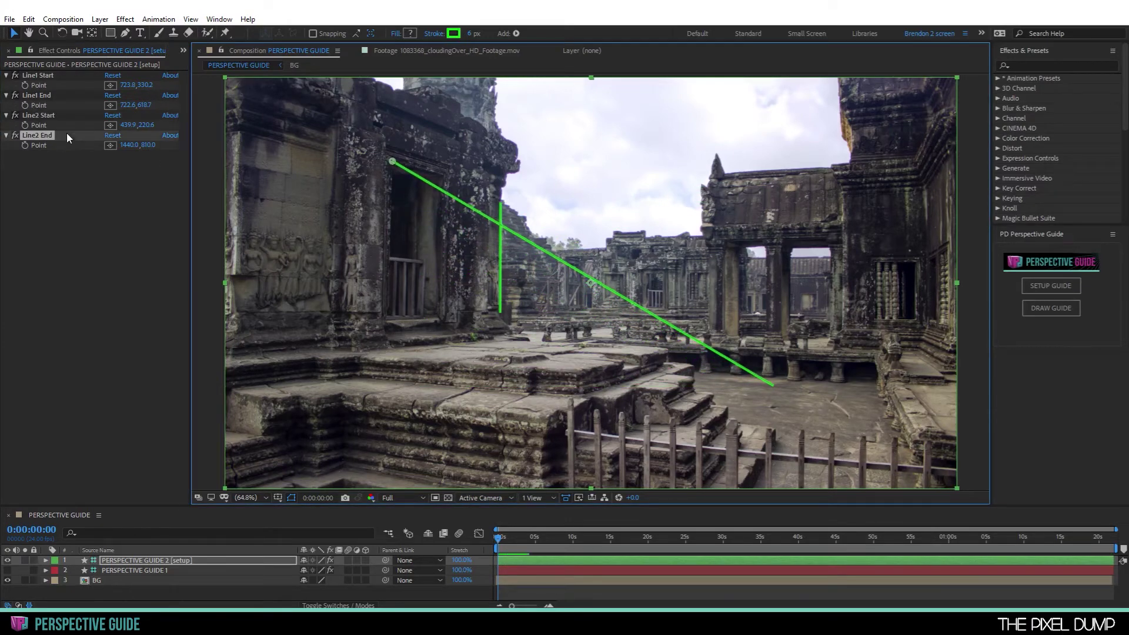
drag(774, 385, 389, 318)
click(214, 595)
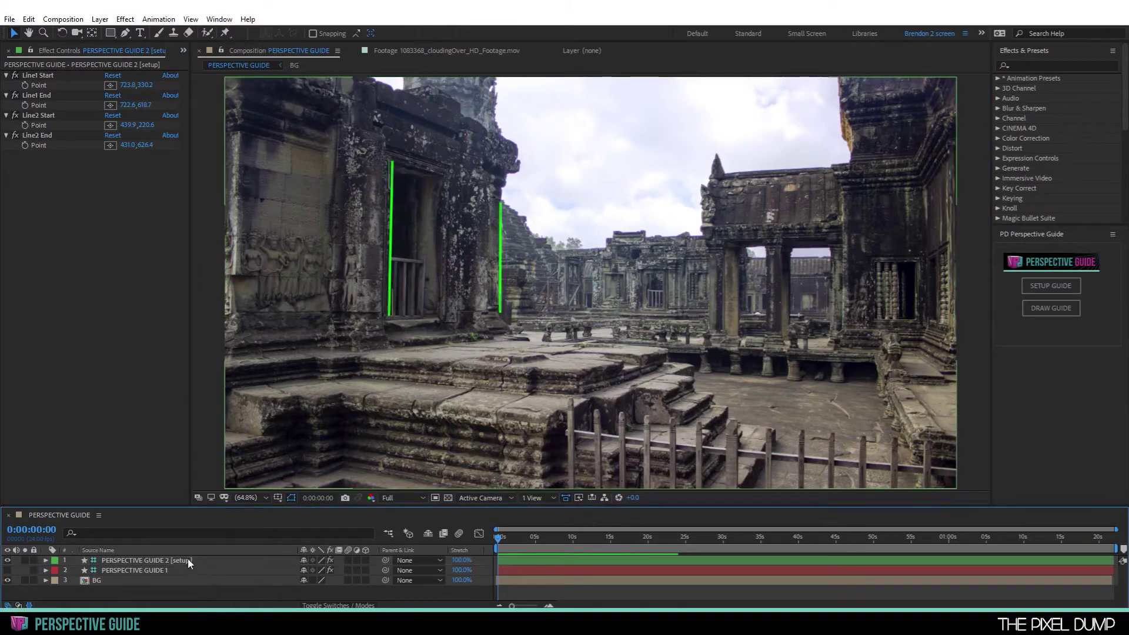
click(145, 560)
click(150, 559)
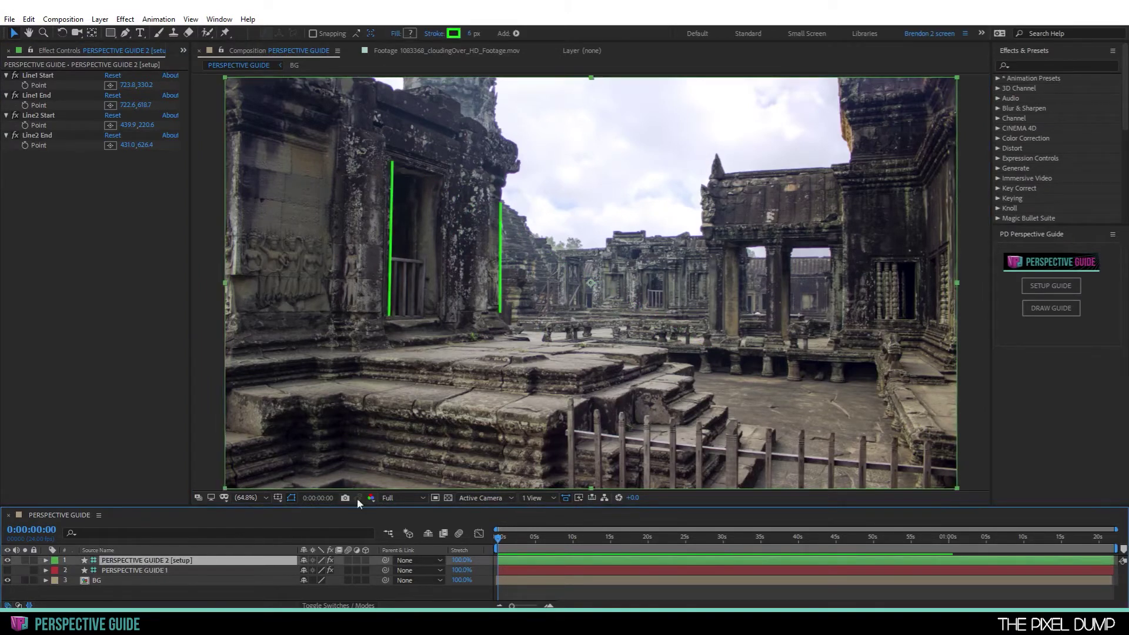
click(1046, 311)
Step: Thicken the green grid lines, reverting a trial Offset change back to 0
click(174, 559)
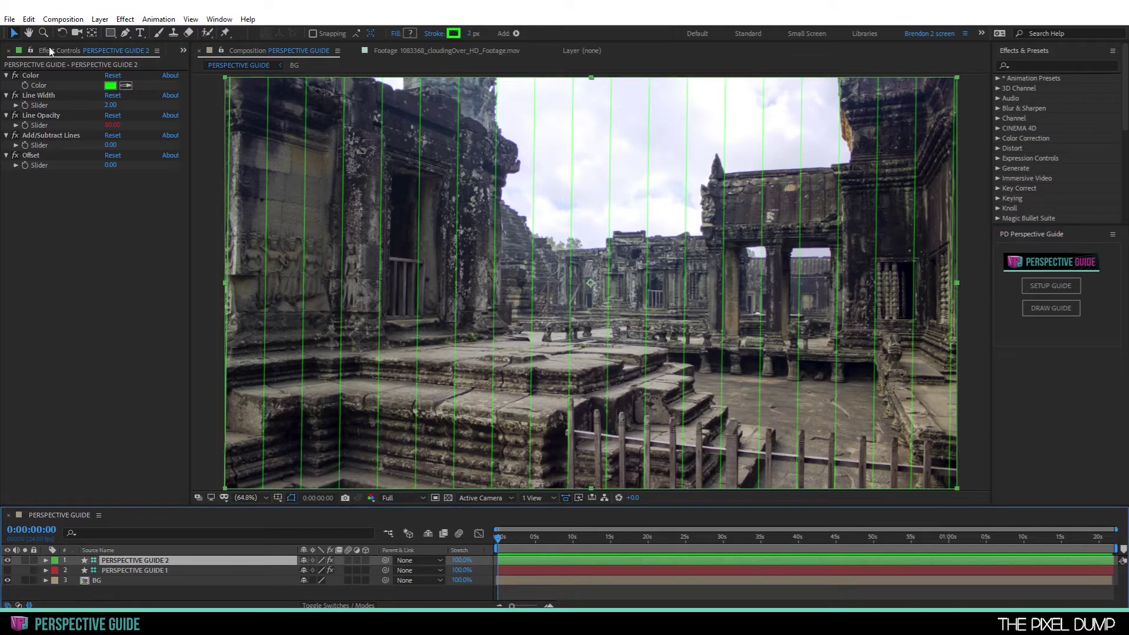
mouse_move(111, 105)
mouse_down()
mouse_move(141, 105)
mouse_move(111, 105)
mouse_up()
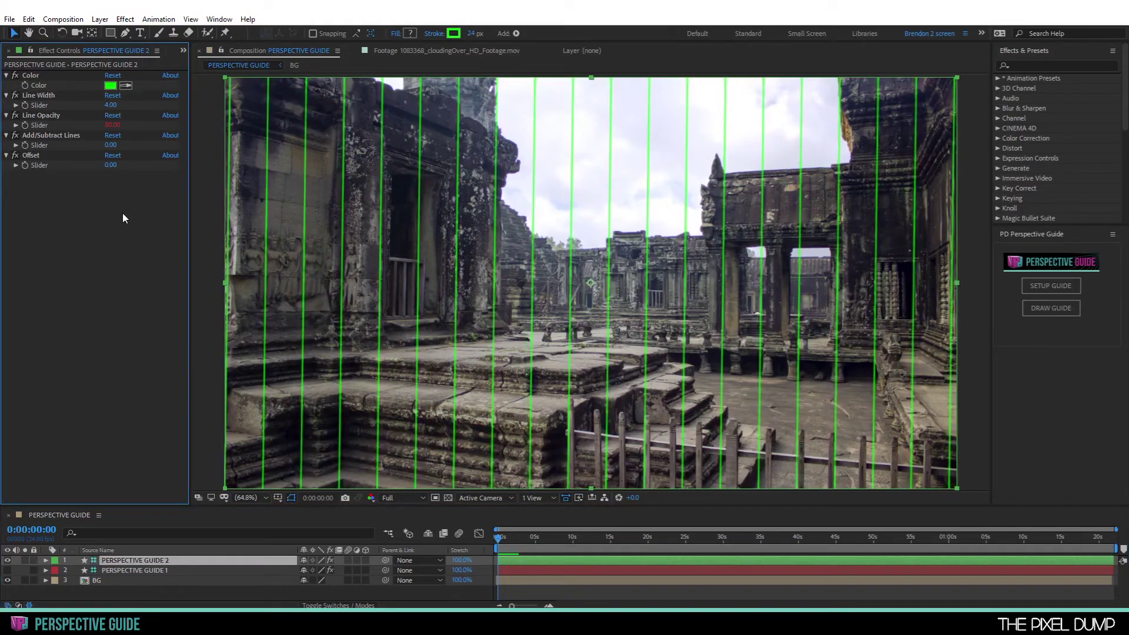
drag(111, 164, 43, 164)
click(98, 242)
key(ctrl+z)
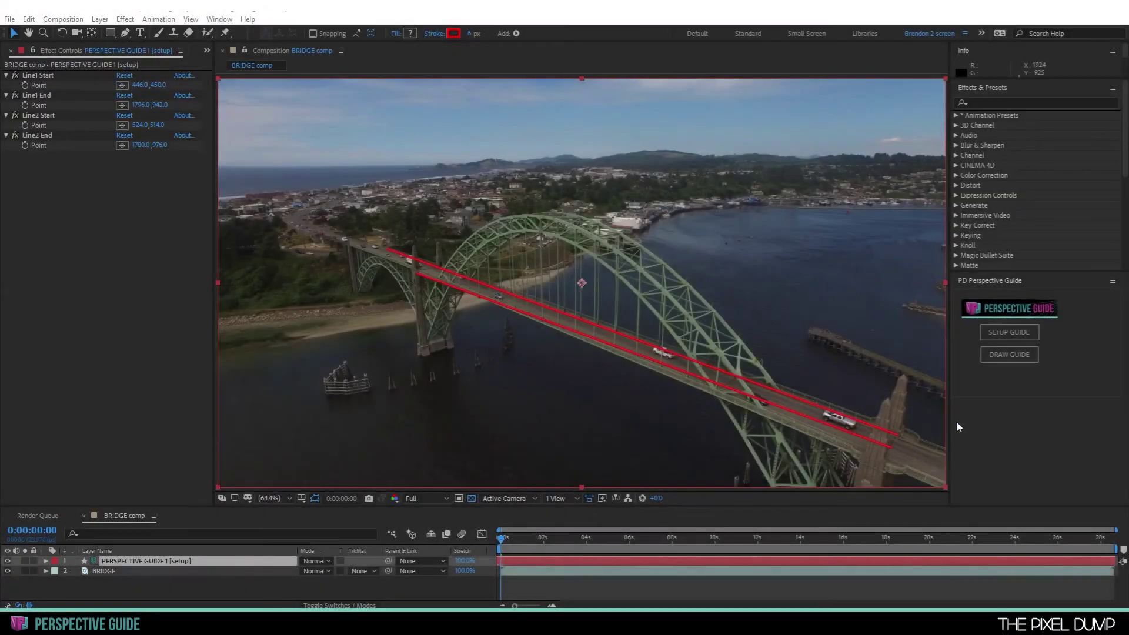
Step: Lower the bridge's Line2 End point so the lines converge, then draw the red grid
click(1006, 355)
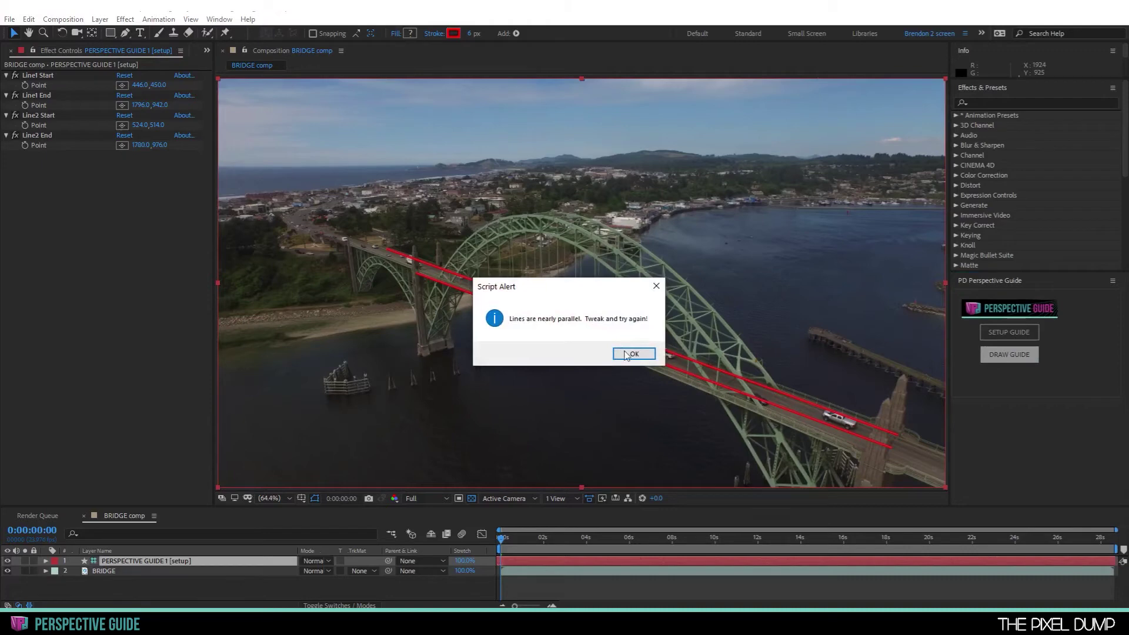
click(633, 355)
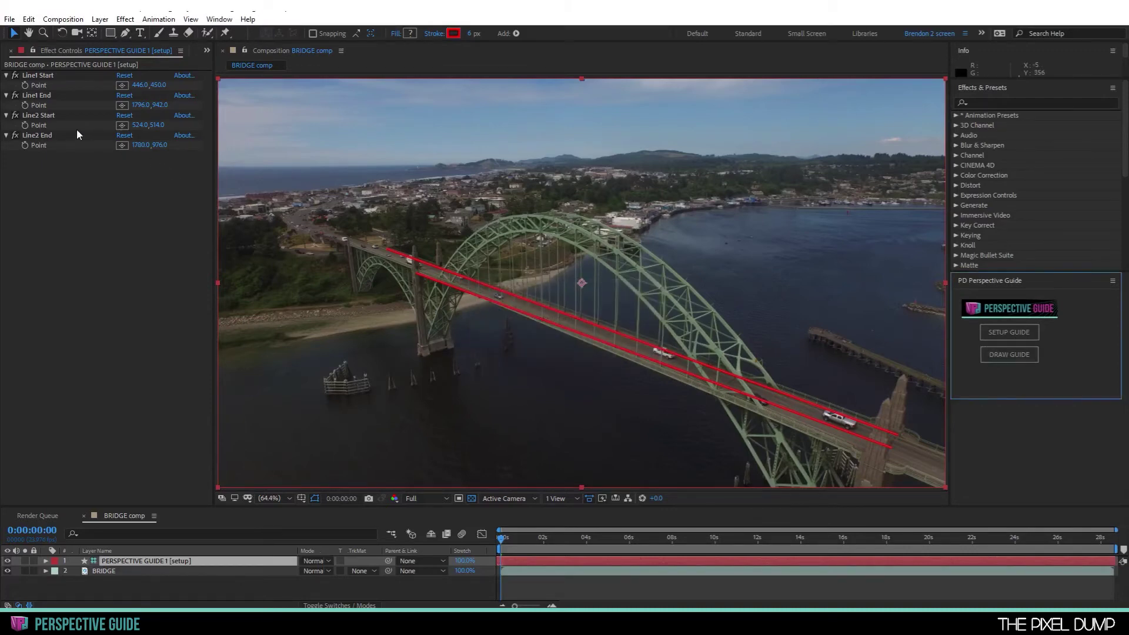
click(46, 139)
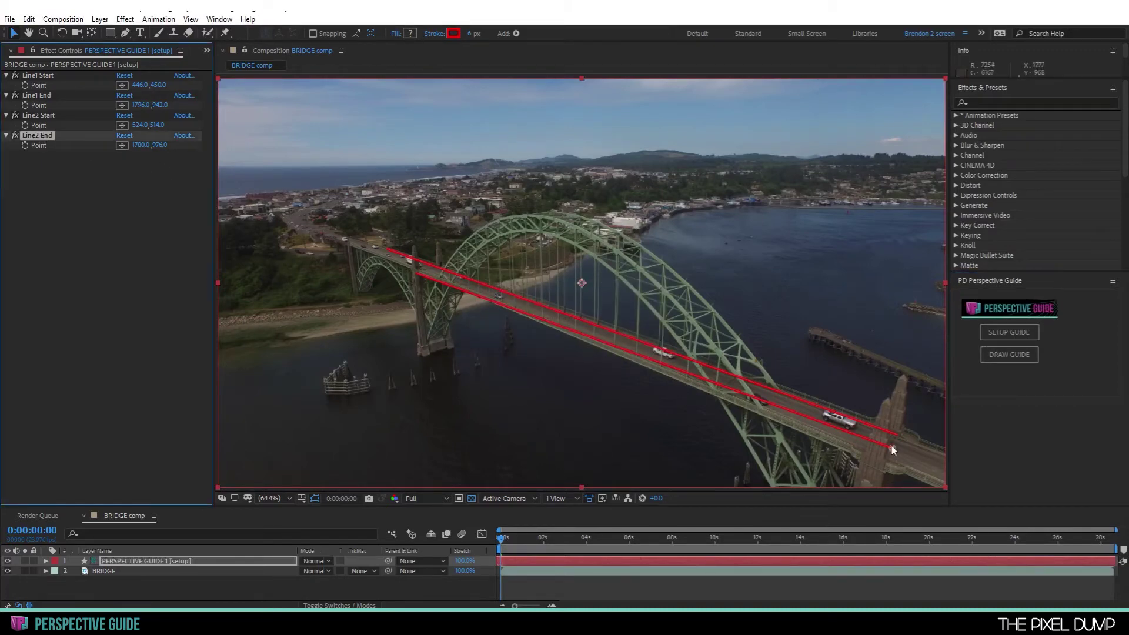
drag(891, 445, 893, 469)
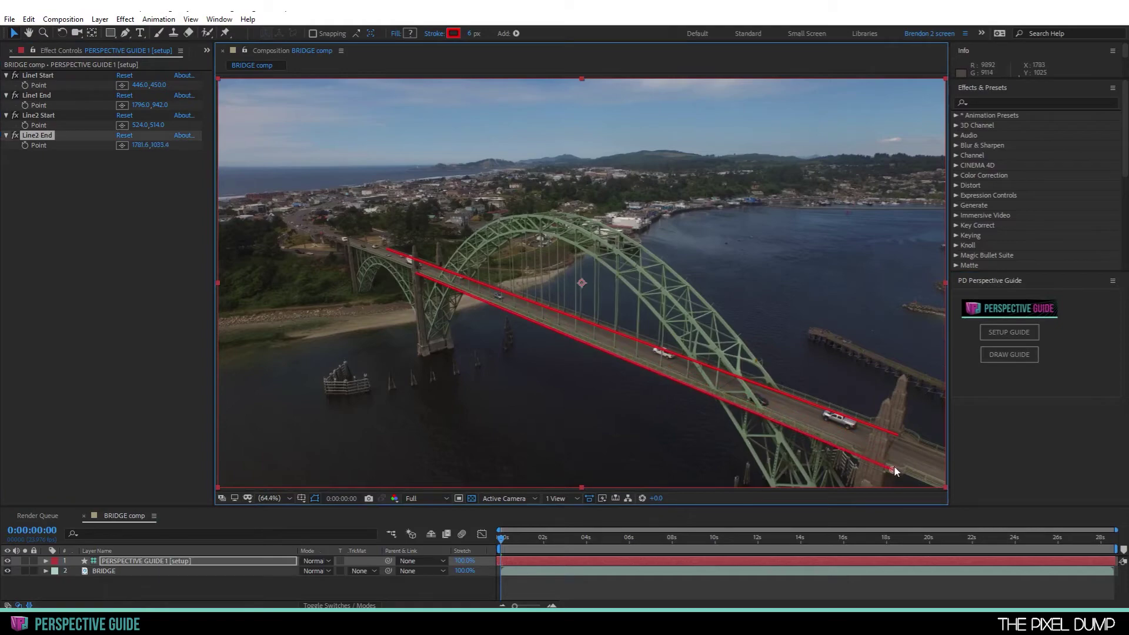
click(1025, 358)
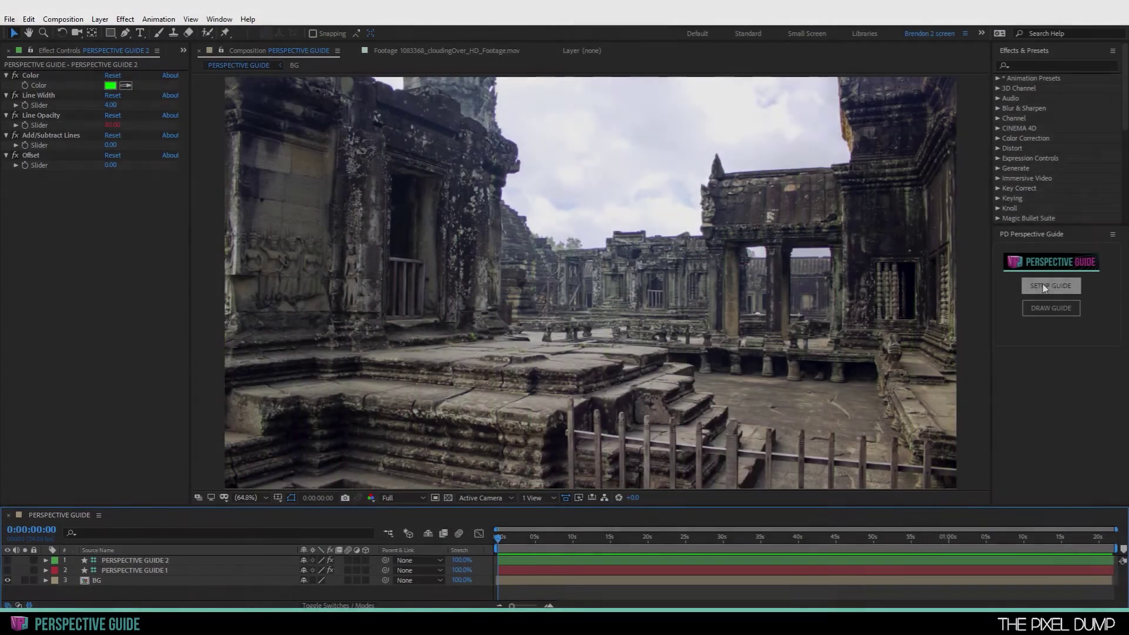
Step: Create a blue guide setup and place its first line along the upper platform ledge
click(1046, 285)
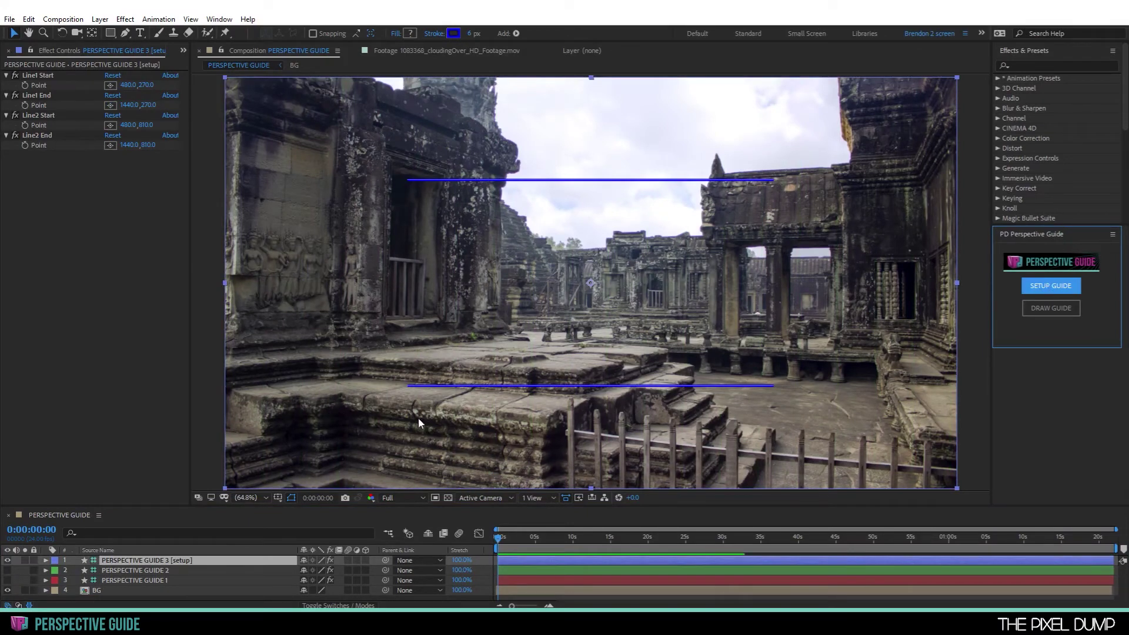
click(38, 75)
drag(406, 180, 360, 358)
click(37, 95)
drag(773, 181, 579, 375)
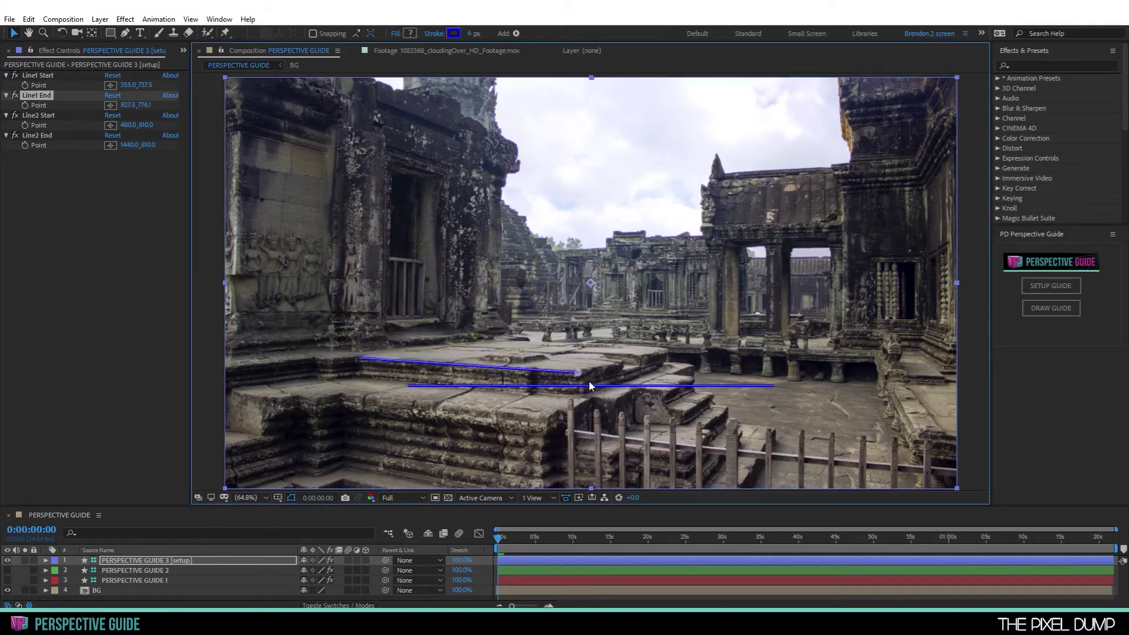
Step: Place the second blue line along the platform's lower ledge
click(38, 115)
drag(408, 389, 346, 451)
click(37, 136)
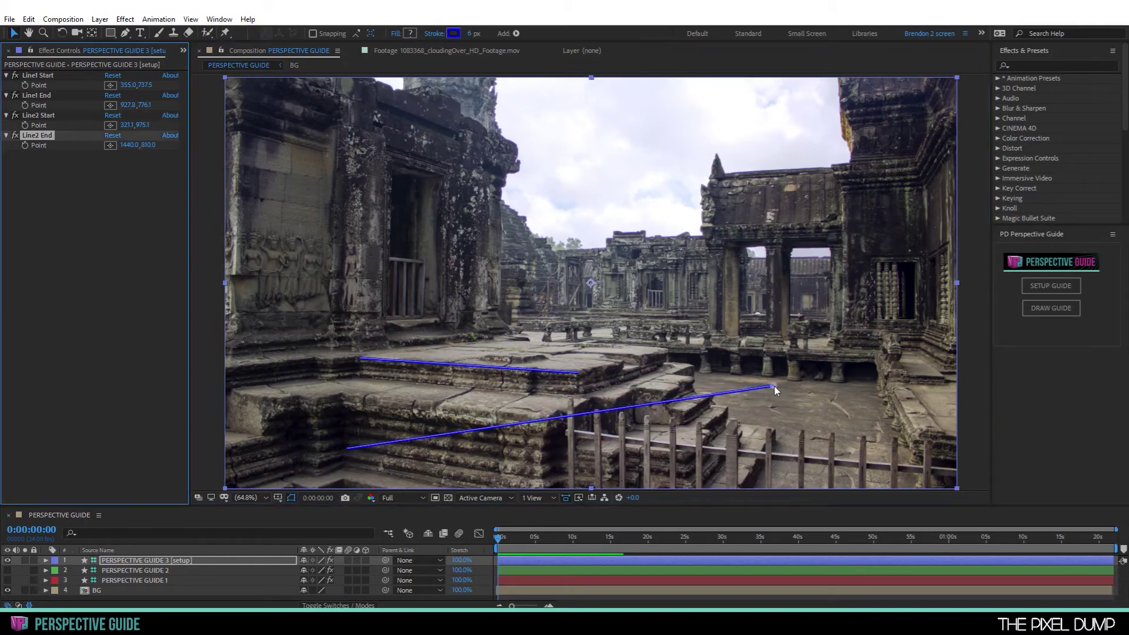
drag(773, 386, 540, 478)
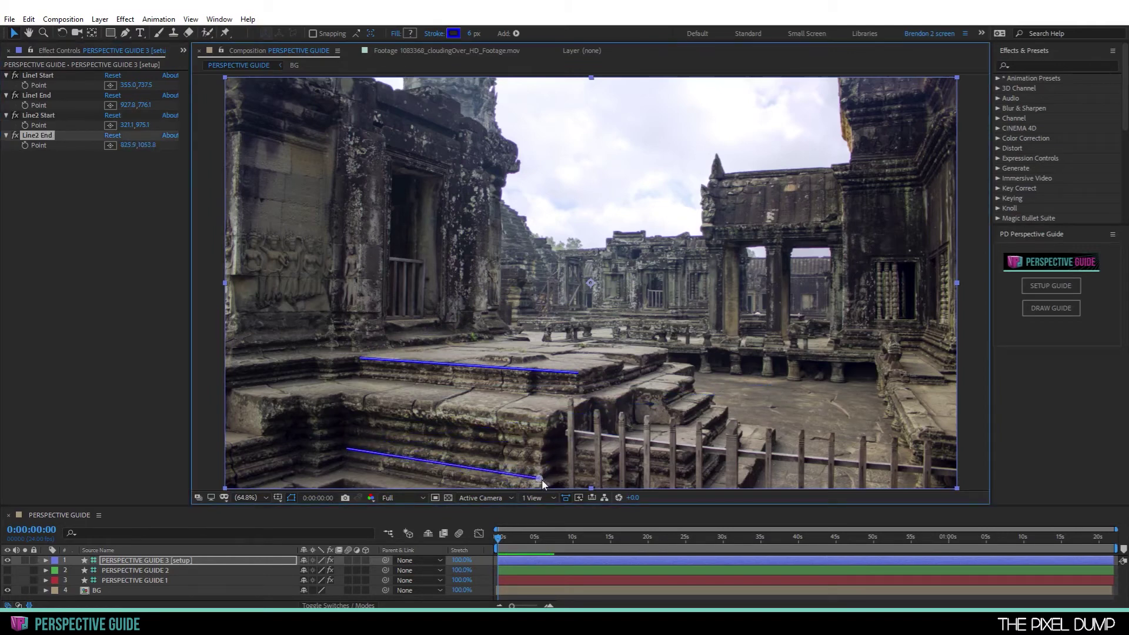
click(258, 560)
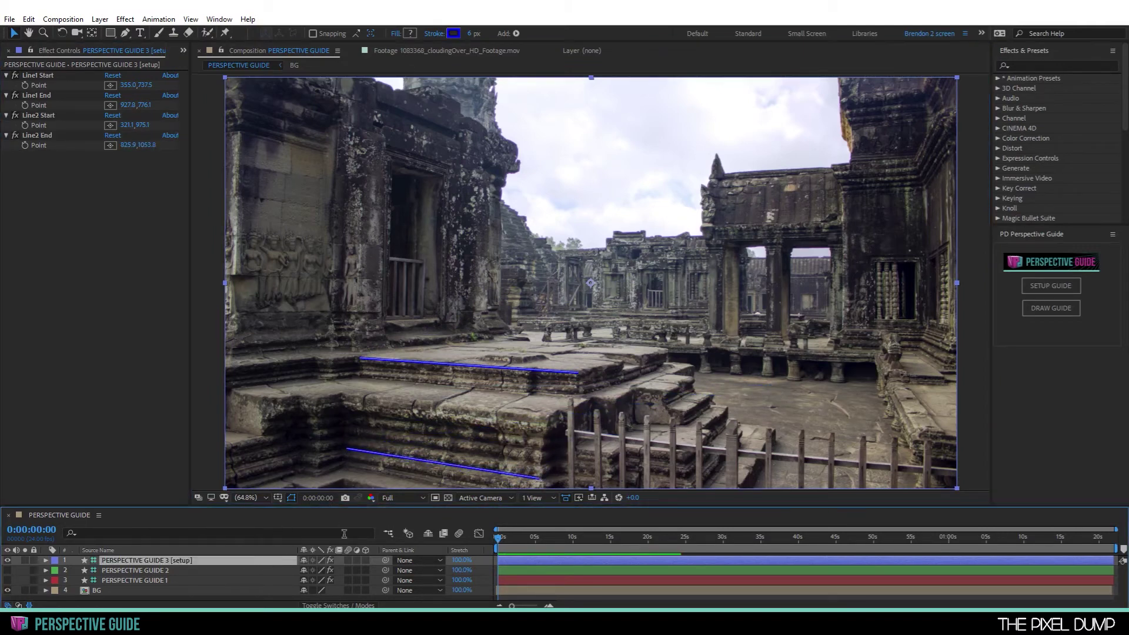
Step: Draw PERSPECTIVE GUIDE 3 in blue, check it zoomed out, and set Add/Subtract Lines to 247
click(1052, 309)
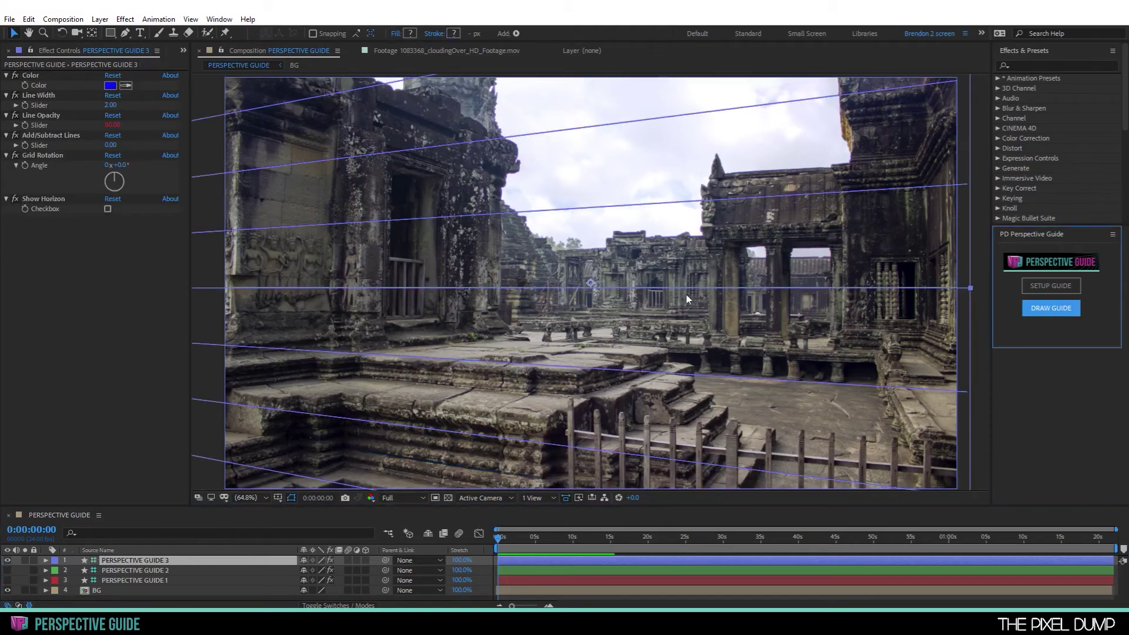
key(comma)
key(comma)
key(comma)
key(comma)
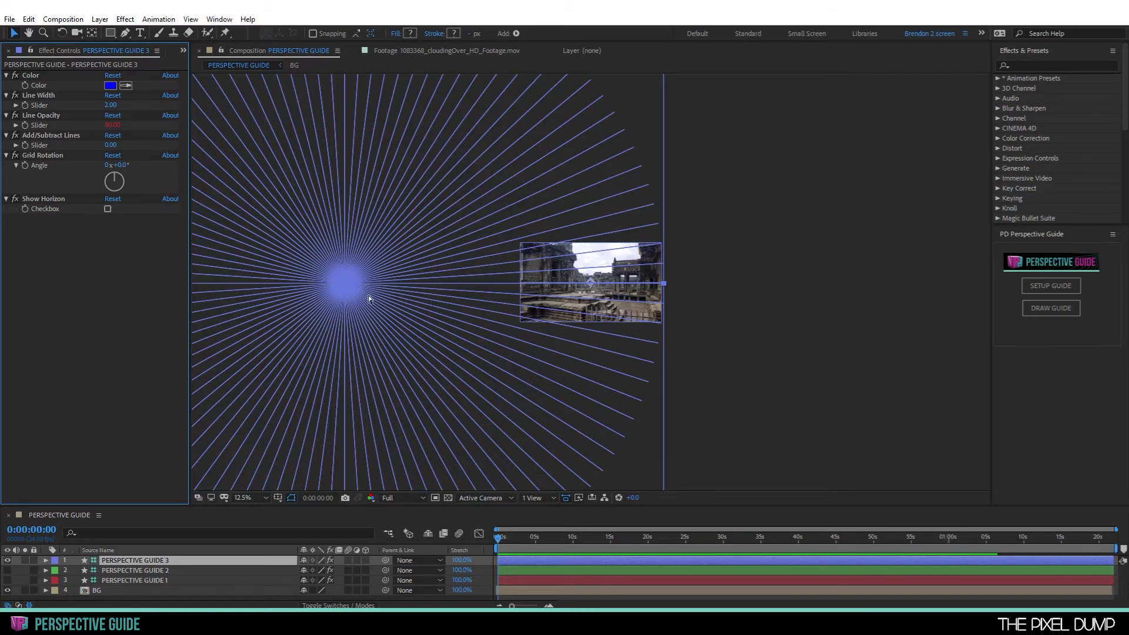
key(period)
key(period)
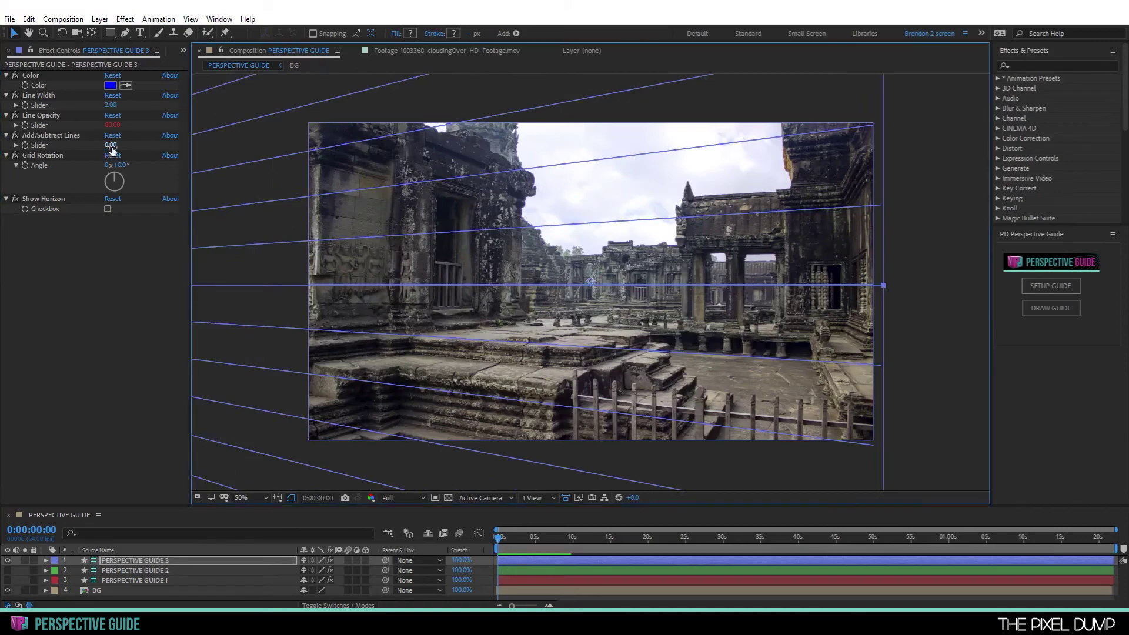
drag(112, 145, 272, 160)
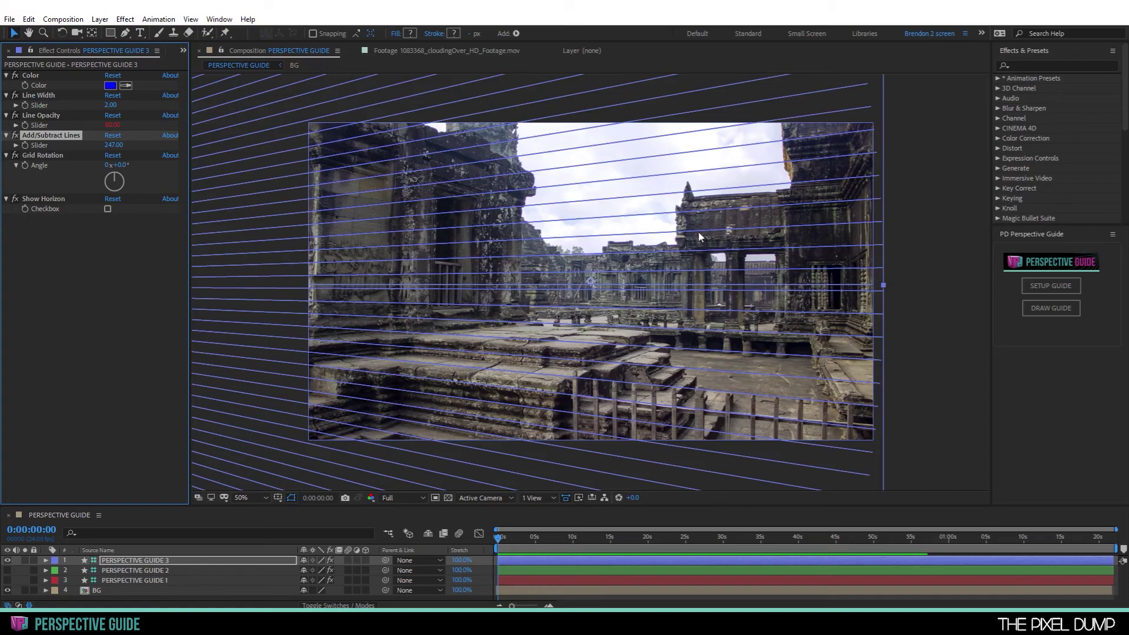
click(143, 560)
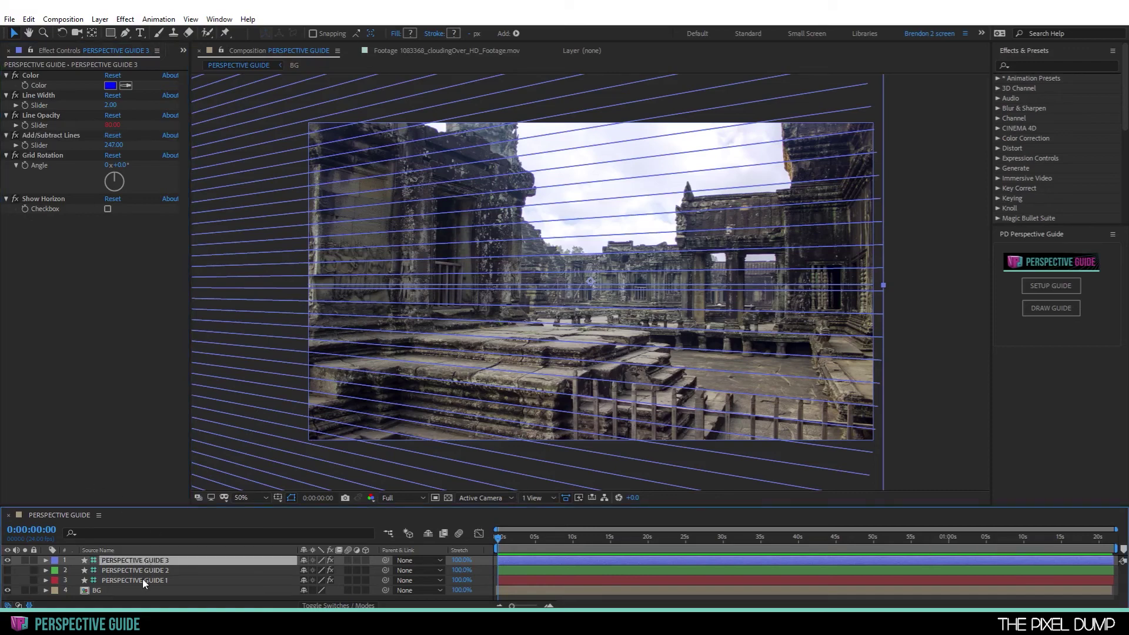
Step: Delete the three PERSPECTIVE GUIDE layers and recreate red, green and blue setup layers
shift+click(143, 578)
key(Delete)
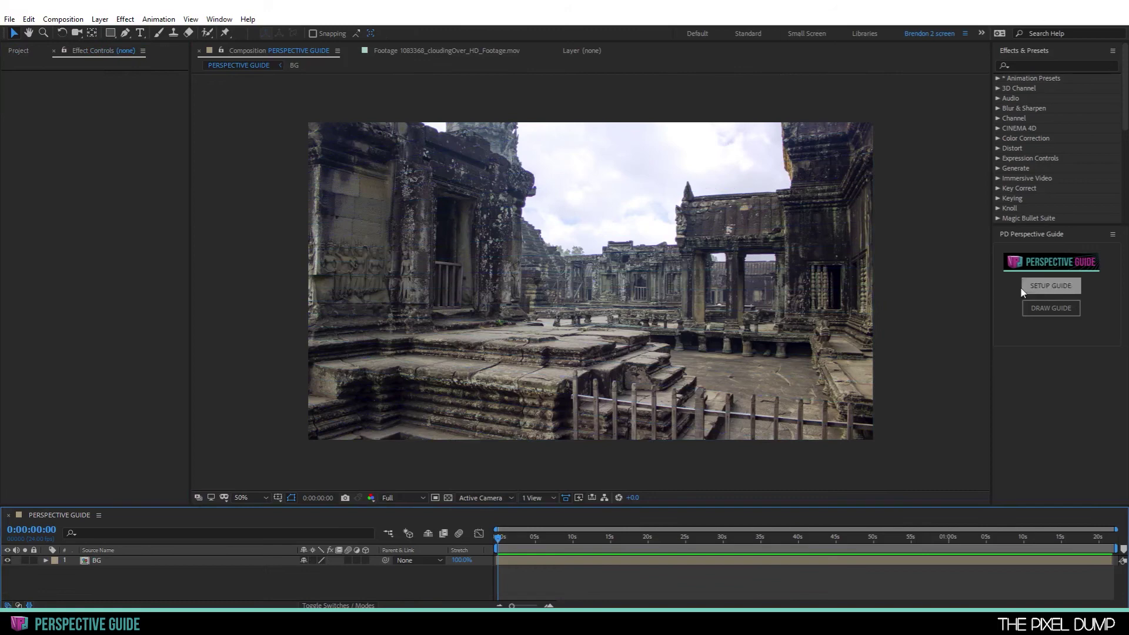
click(1052, 288)
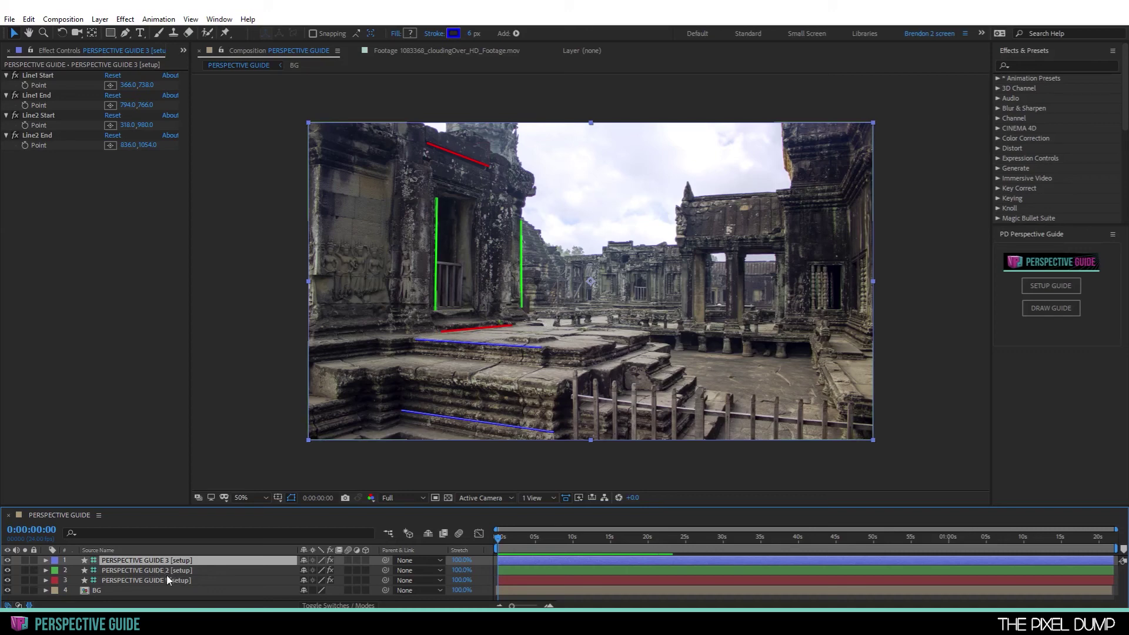
shift+click(160, 581)
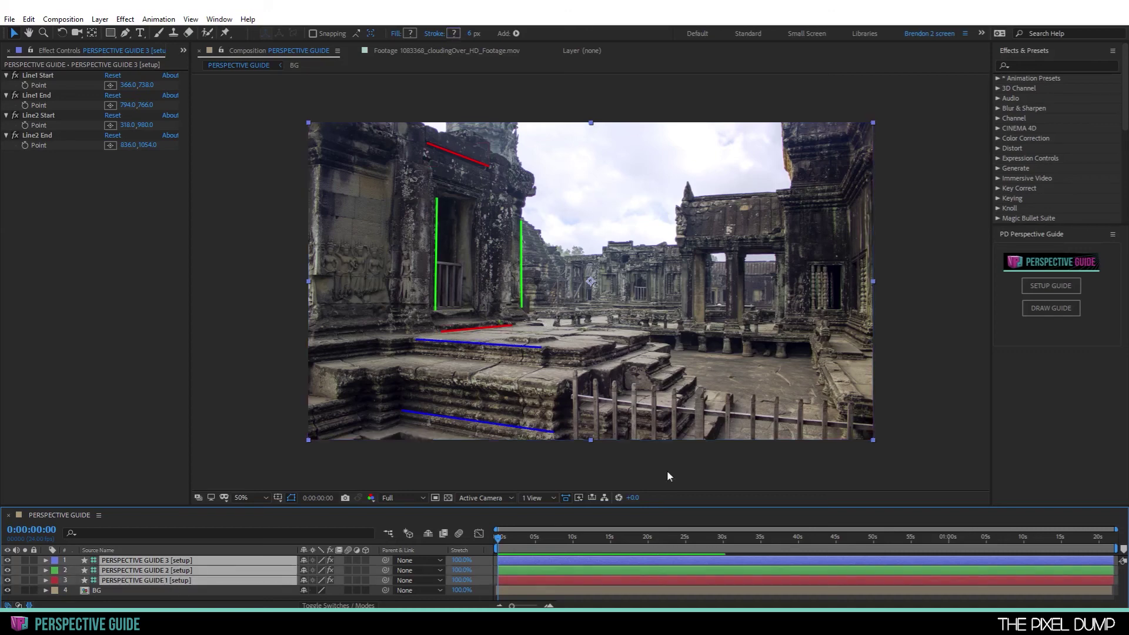
Step: Draw the red radial, green vertical and blue grids together from the three setups
click(1048, 308)
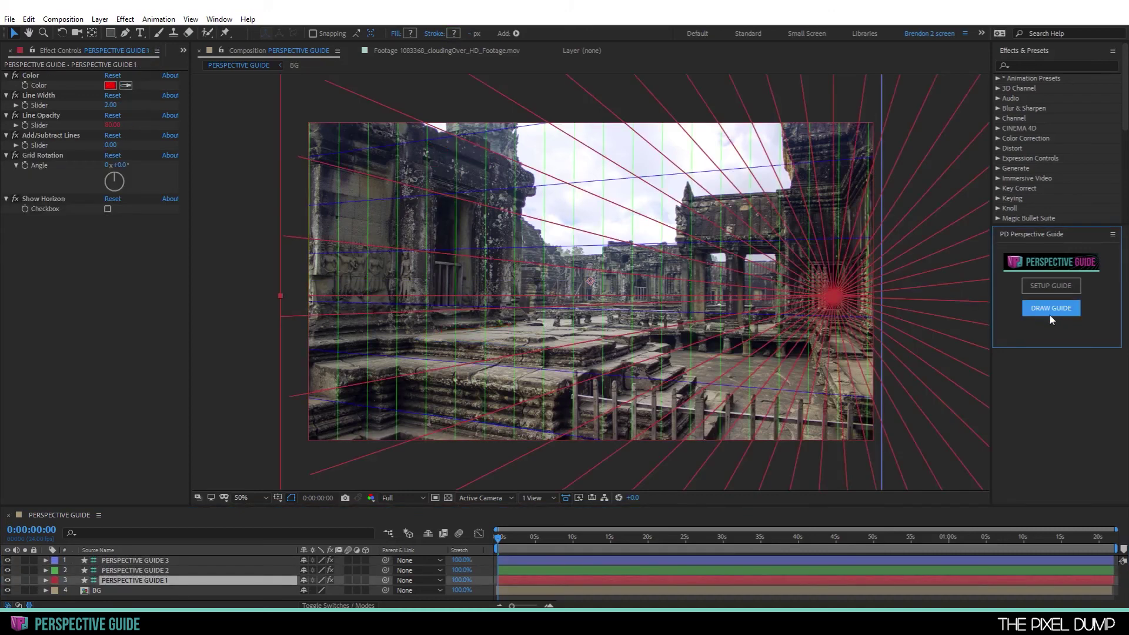